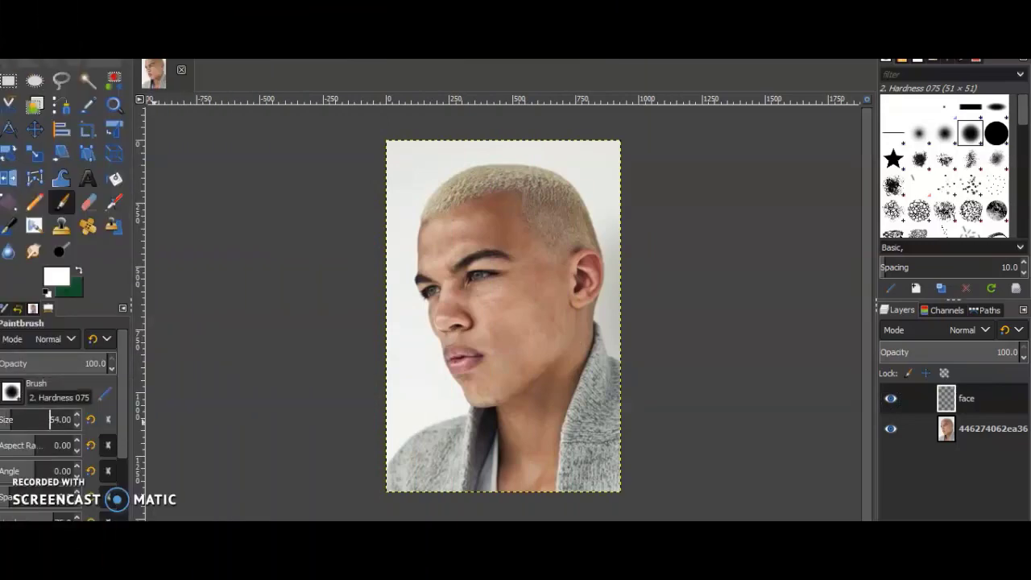
Step: Paint a dark jaw shadow on the face layer, set it to Soft light, and smudge it in
{"action": "left_click_drag", "start_coordinate": [560, 353], "coordinate": [525, 389]}
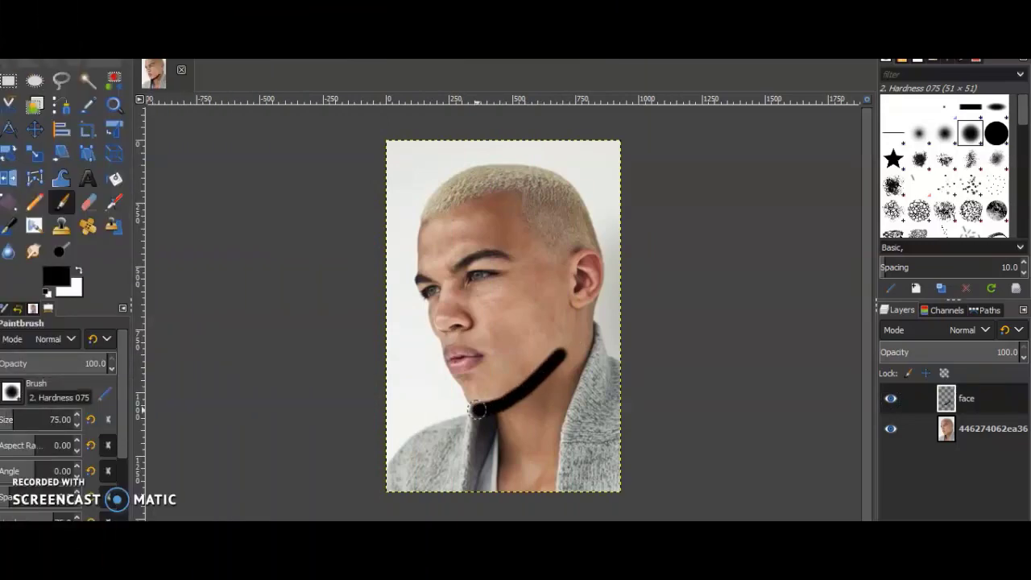
{"action": "left_click", "coordinate": [983, 329]}
{"action": "left_click", "coordinate": [914, 329]}
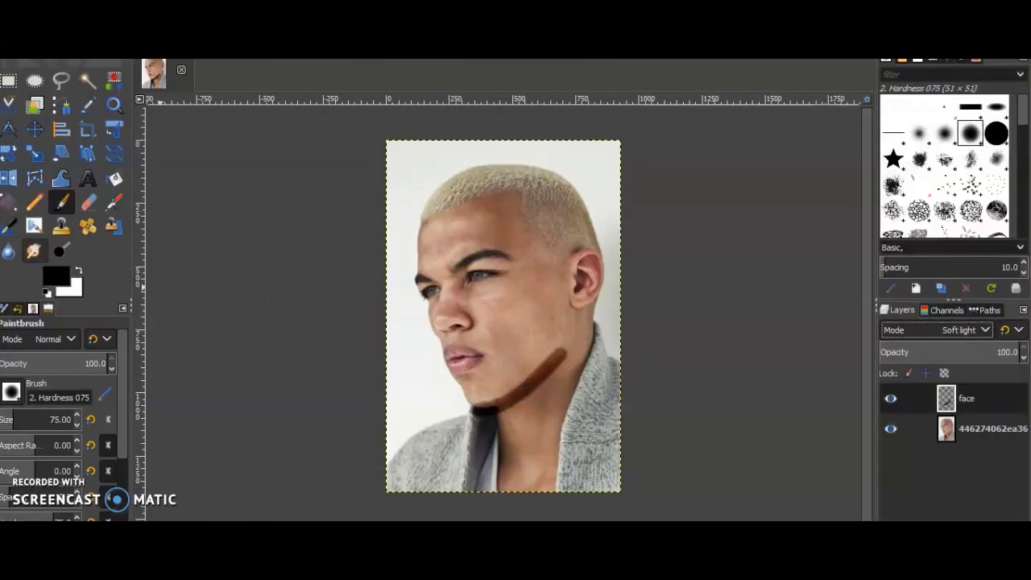
{"action": "key", "text": "s"}
{"action": "left_click_drag", "start_coordinate": [558, 358], "coordinate": [524, 385]}
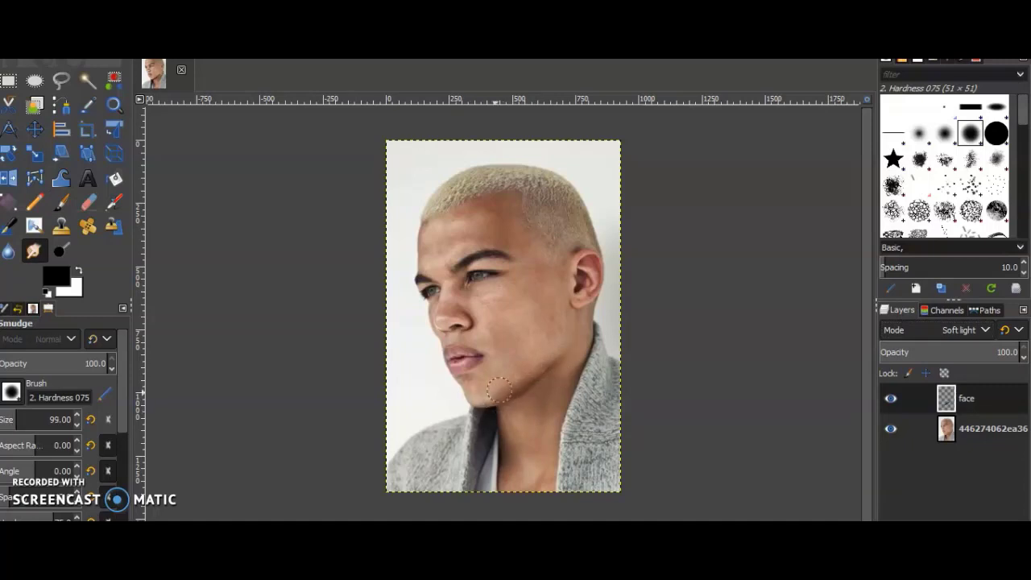
Step: Shade the hairline with a Hardness 050 brush on Soft light layer face #1, smudge it, and save
{"action": "key", "text": "shift+ctrl+d"}
{"action": "key", "text": "p"}
{"action": "left_click", "coordinate": [943, 133]}
{"action": "left_click_drag", "start_coordinate": [518, 192], "coordinate": [457, 206]}
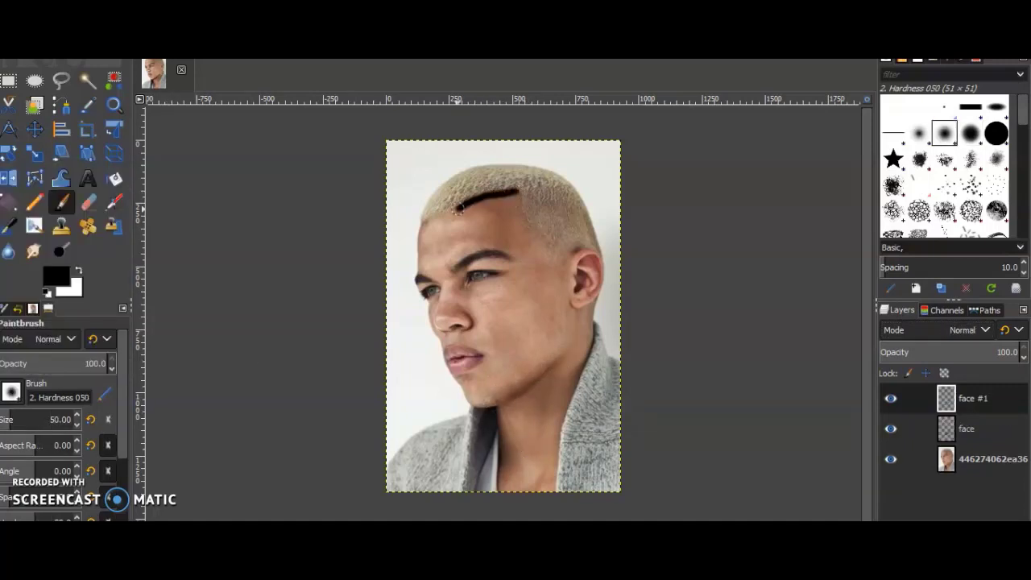
{"action": "left_click", "coordinate": [963, 330]}
{"action": "left_click", "coordinate": [926, 491]}
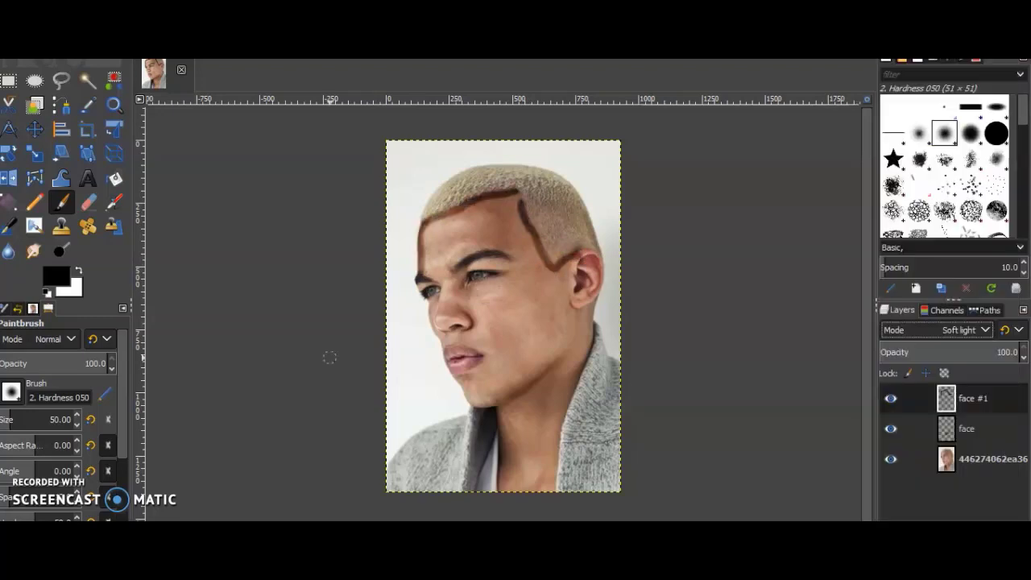
{"action": "key", "text": "s"}
{"action": "left_click_drag", "start_coordinate": [578, 257], "coordinate": [563, 254]}
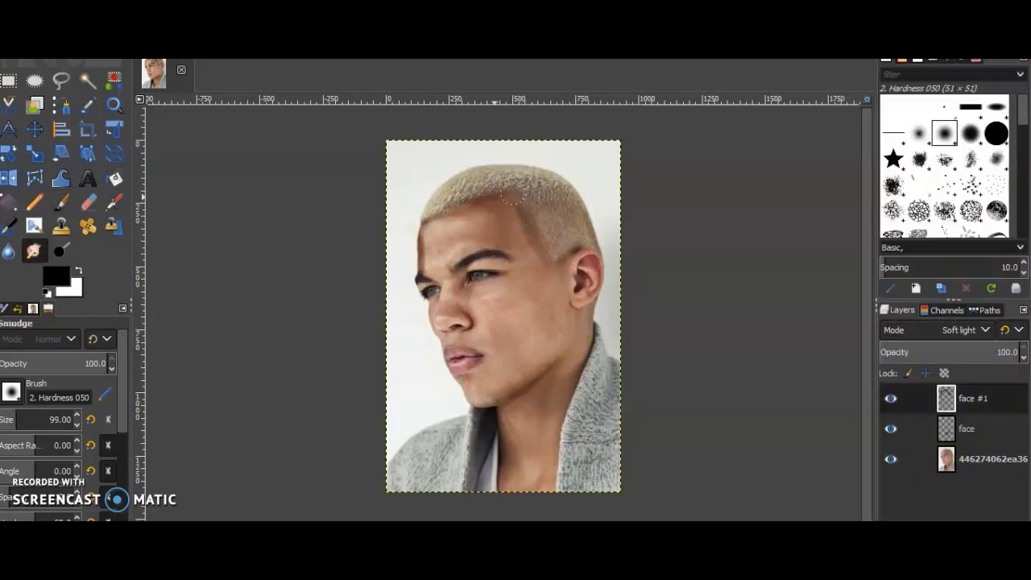
{"action": "key", "text": "ctrl+s"}
Step: Paint dark shadows beside the nose and right nostril on the nose layer, set Soft light, and smudge them
{"action": "key", "text": "Escape"}
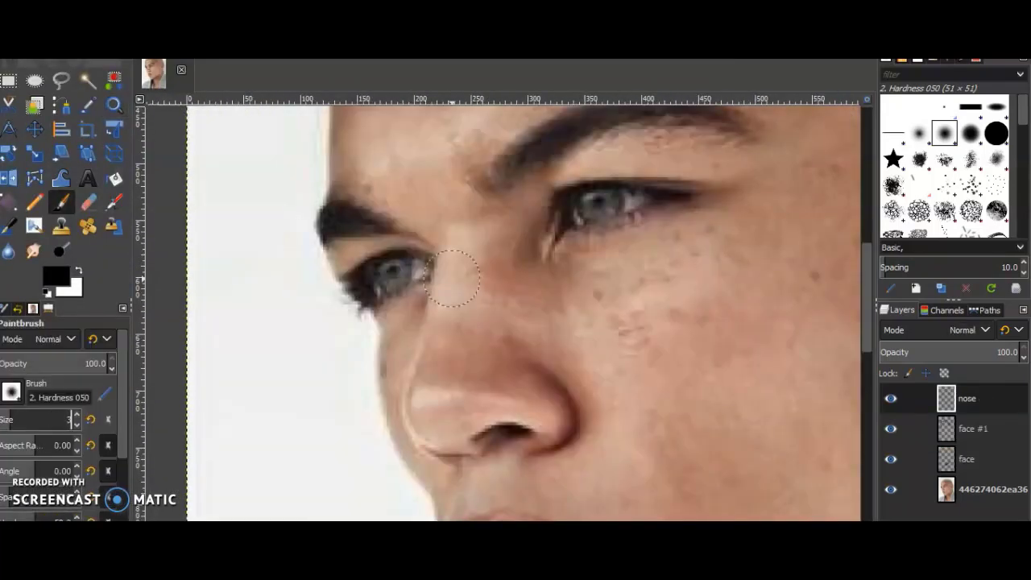
{"action": "left_click_drag", "start_coordinate": [439, 254], "coordinate": [412, 439]}
{"action": "left_click_drag", "start_coordinate": [536, 353], "coordinate": [539, 441]}
{"action": "left_click", "coordinate": [962, 329]}
{"action": "left_click", "coordinate": [926, 491]}
{"action": "key", "text": "s"}
{"action": "left_click_drag", "start_coordinate": [435, 302], "coordinate": [403, 415]}
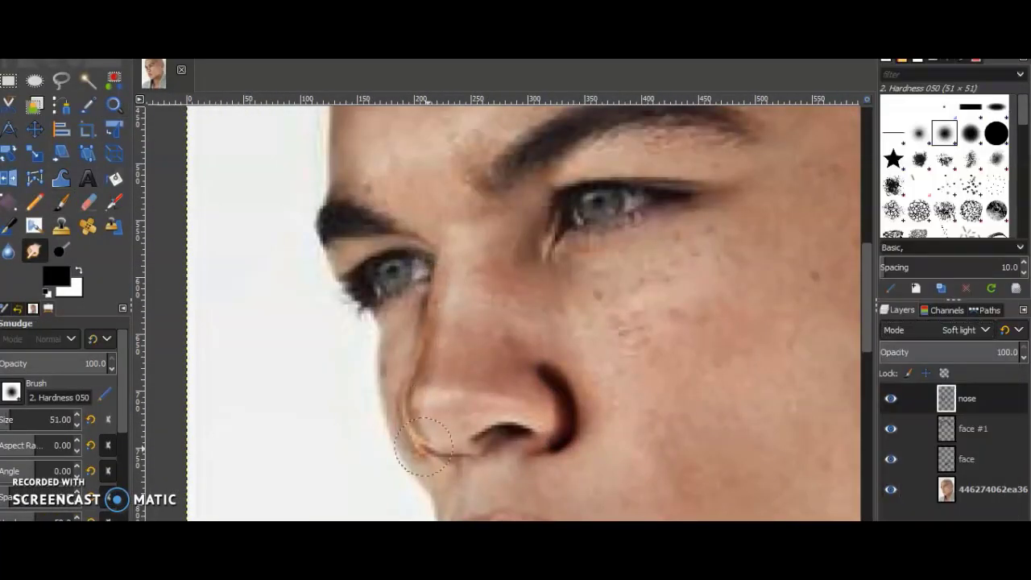
{"action": "mouse_move", "coordinate": [532, 362]}
{"action": "left_mouse_down"}
{"action": "mouse_move", "coordinate": [555, 374]}
{"action": "mouse_move", "coordinate": [560, 435]}
{"action": "left_mouse_up"}
Step: Add layer nose #1 with a short Soft light shadow at the nose tip
{"action": "key", "text": "ctrl+shift+n"}
{"action": "key", "text": "Return"}
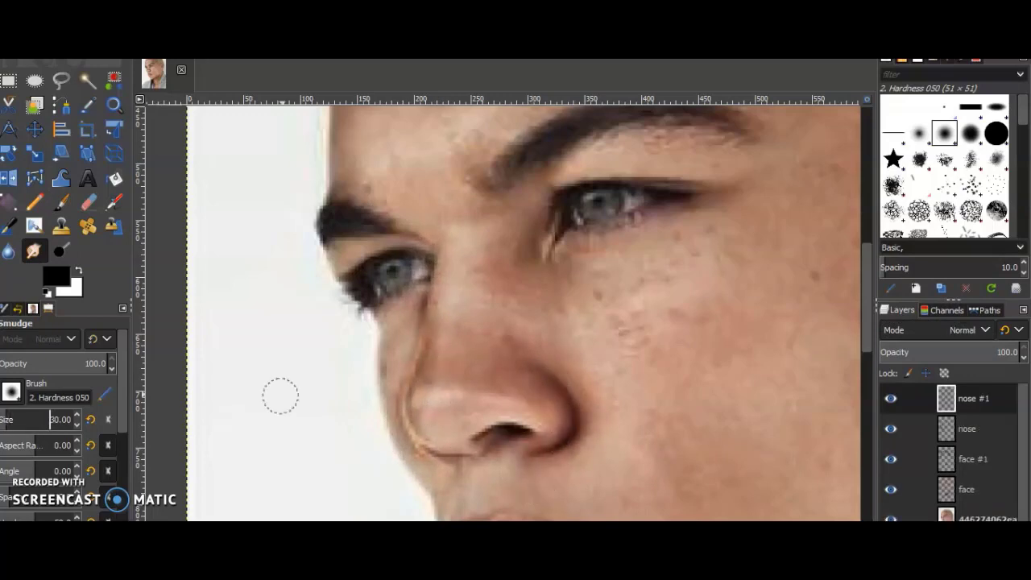
{"action": "key", "text": "p"}
{"action": "left_click_drag", "start_coordinate": [438, 380], "coordinate": [418, 387]}
{"action": "left_click", "coordinate": [962, 329]}
{"action": "left_click", "coordinate": [926, 504]}
{"action": "key", "text": "s"}
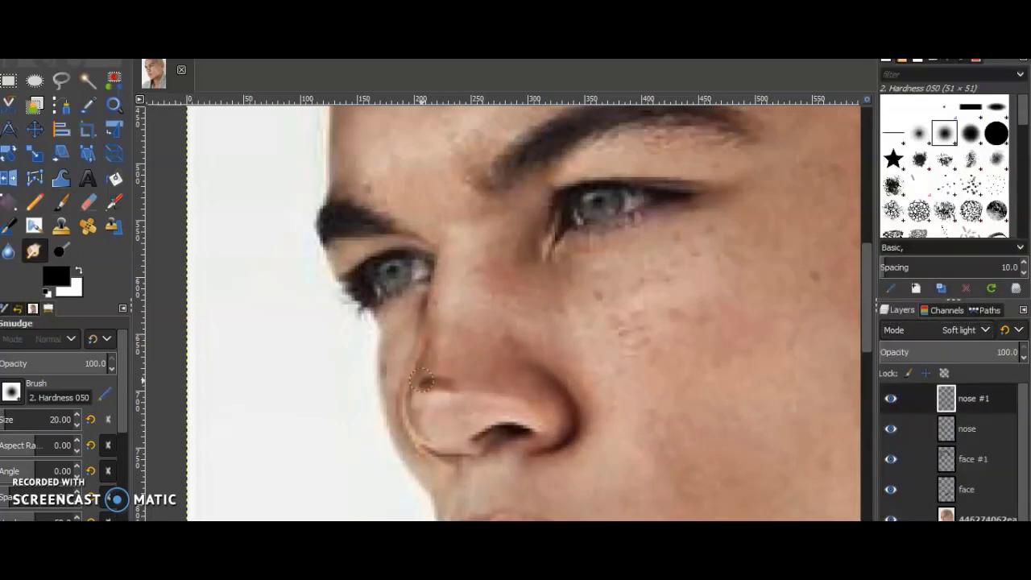
Step: On new layer nose #2, paint a white highlight down the bridge with Hardness 075, Soft light, smudged in
{"action": "key", "text": "ctrl+shift+n"}
{"action": "key", "text": "Return"}
{"action": "left_click", "coordinate": [970, 133]}
{"action": "key", "text": "p"}
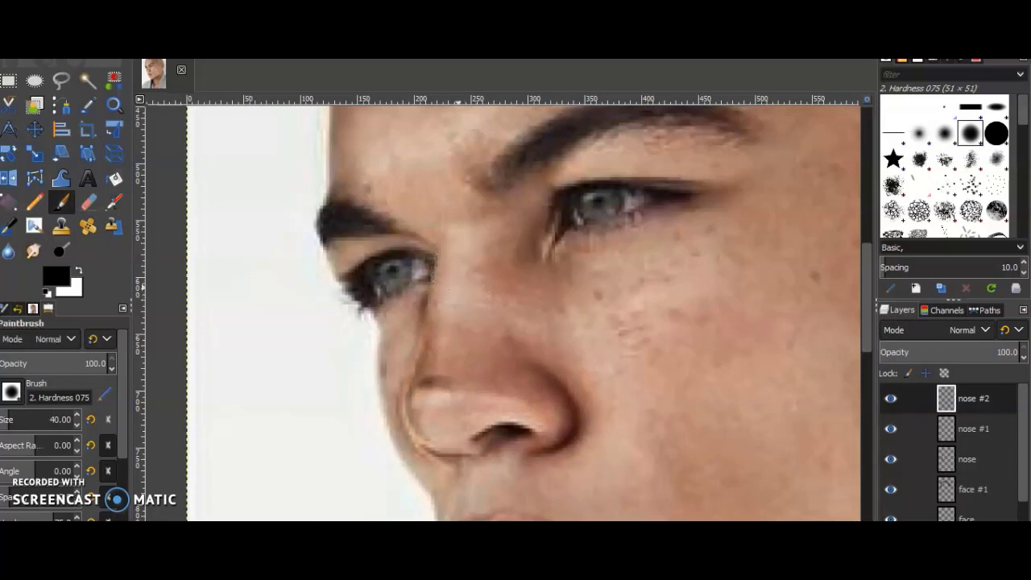
{"action": "key", "text": "x"}
{"action": "left_click_drag", "start_coordinate": [459, 272], "coordinate": [443, 398]}
{"action": "left_click", "coordinate": [962, 329]}
{"action": "left_click", "coordinate": [926, 504]}
{"action": "key", "text": "s"}
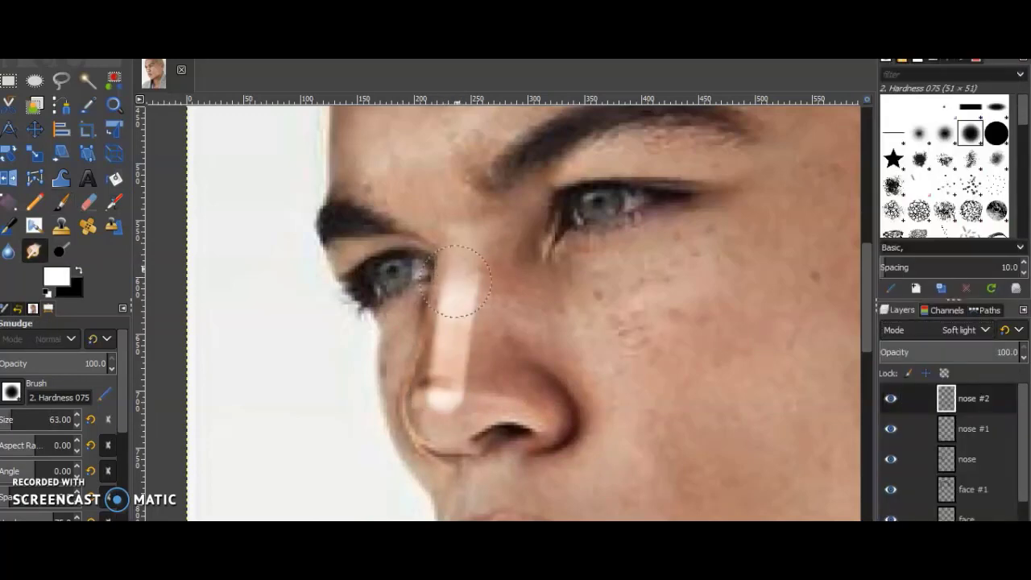
{"action": "left_click_drag", "start_coordinate": [459, 270], "coordinate": [439, 402]}
Step: Add the nose #3 layer and fit the whole image in view
{"action": "key", "text": "p"}
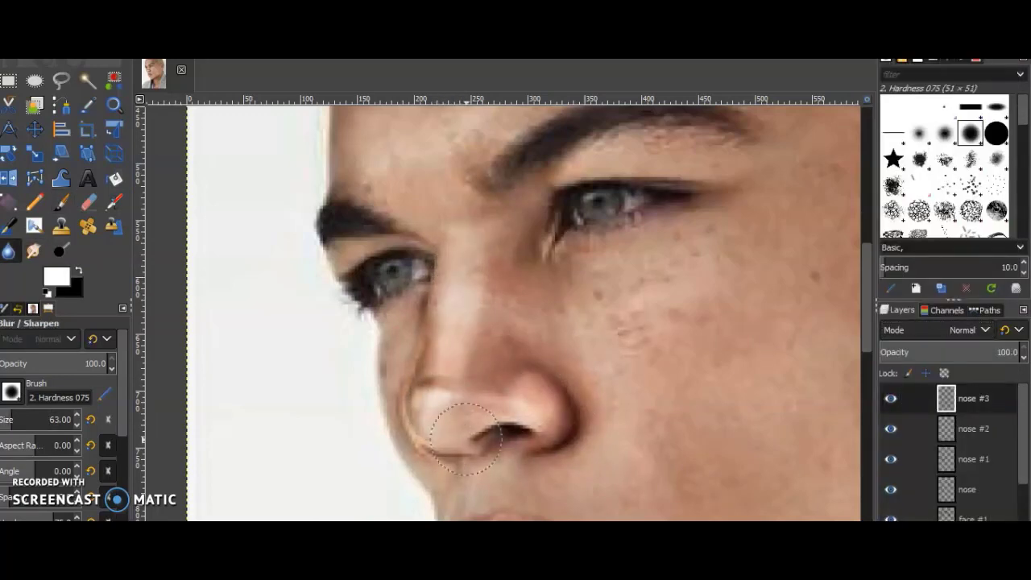
{"action": "key", "text": "a"}
{"action": "key", "text": "ctrl+shift+n"}
{"action": "key", "text": "Return"}
{"action": "key", "text": "shift+ctrl+j"}
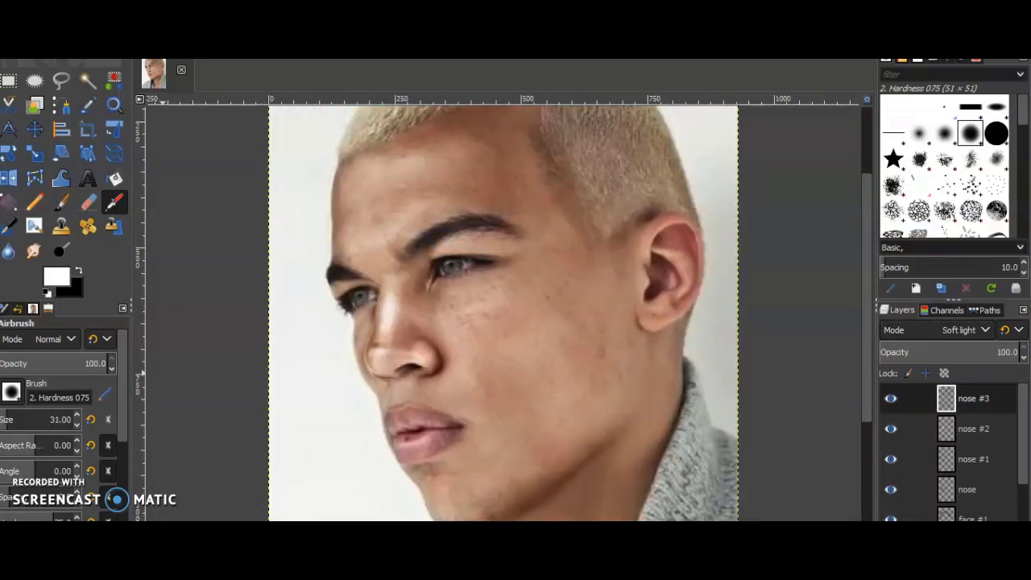
Step: Create a new layer named 'face features'
{"action": "key", "text": "s"}
{"action": "key", "text": "a"}
{"action": "key", "text": "s"}
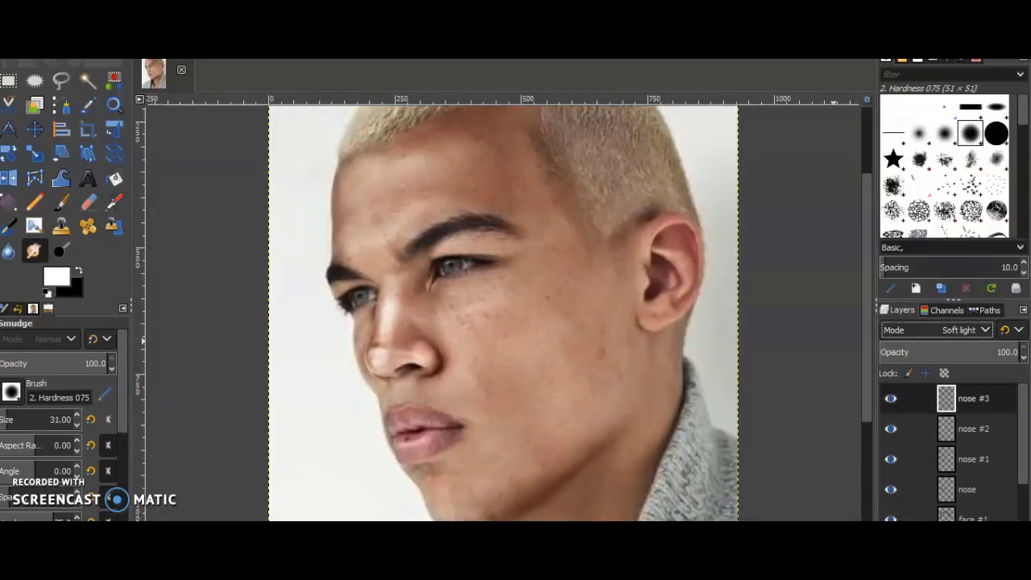
{"action": "key", "text": "ctrl+shift+n"}
{"action": "type", "text": "face features"}
{"action": "key", "text": "Return"}
Step: Airbrush two black contour strokes on the cheek and smudge them into the skin
{"action": "key", "text": "x"}
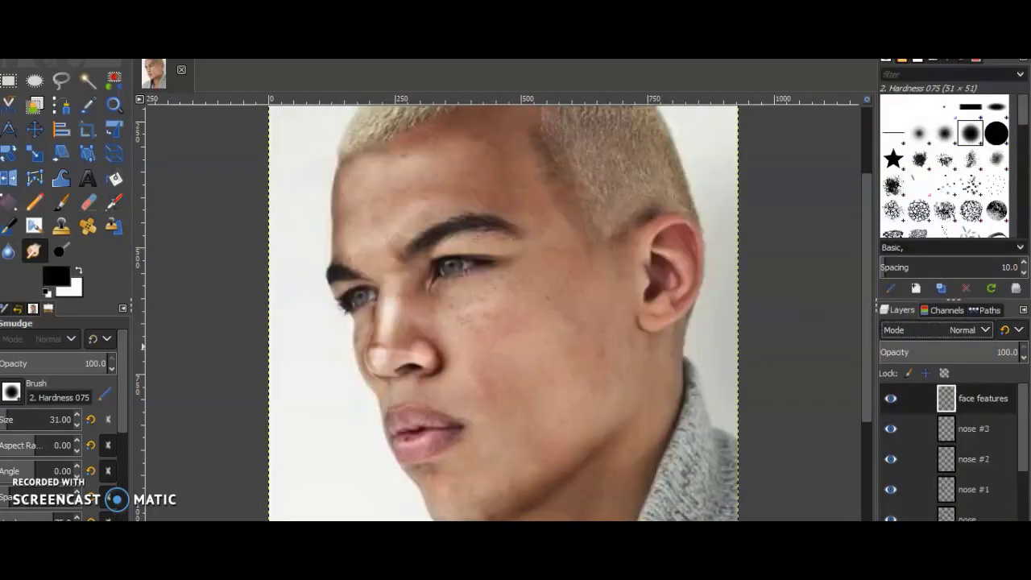
{"action": "key", "text": "a"}
{"action": "left_click_drag", "start_coordinate": [505, 333], "coordinate": [553, 298]}
{"action": "left_click_drag", "start_coordinate": [548, 338], "coordinate": [483, 422]}
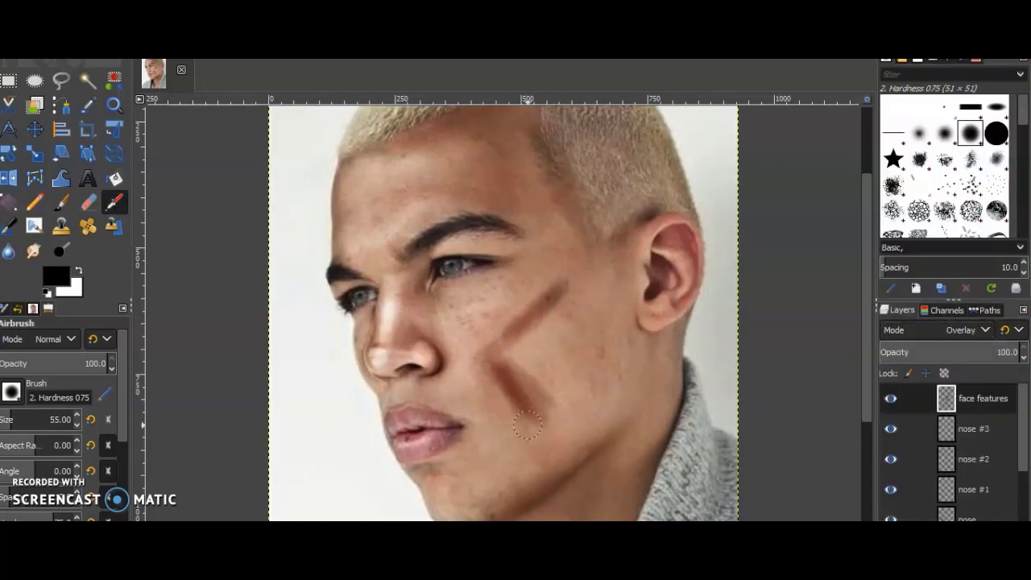
{"action": "key", "text": "s"}
{"action": "mouse_move", "coordinate": [500, 346]}
{"action": "left_mouse_down"}
{"action": "mouse_move", "coordinate": [573, 278]}
{"action": "mouse_move", "coordinate": [503, 414]}
{"action": "left_mouse_up"}
{"action": "left_click_drag", "start_coordinate": [535, 338], "coordinate": [496, 408]}
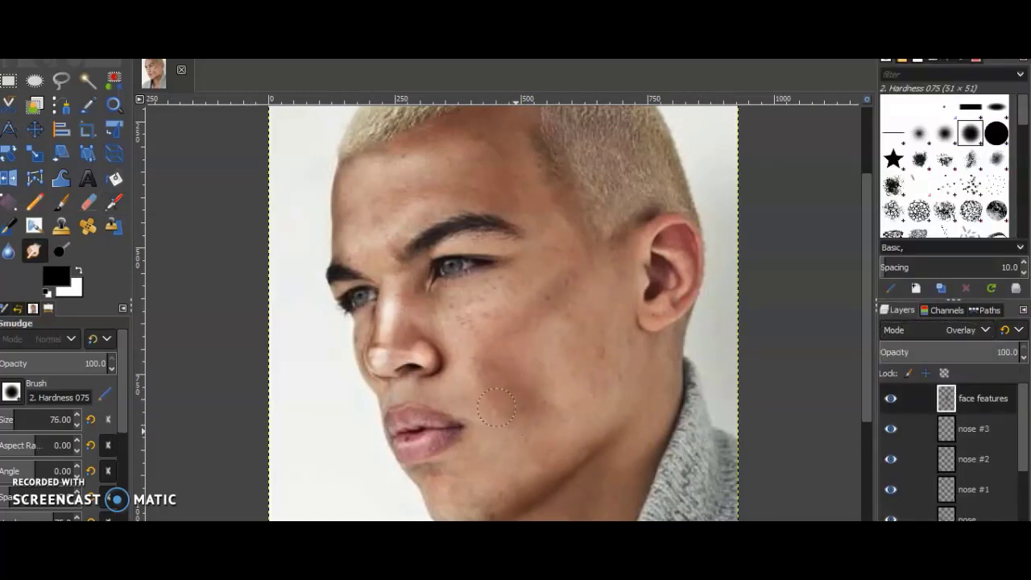
Step: Duplicate face features as a Soft light copy and paint smudged white cheek highlights on it
{"action": "key", "text": "minus"}
{"action": "key", "text": "z"}
{"action": "key", "text": "plus"}
{"action": "key", "text": "plus"}
{"action": "key", "text": "shift+ctrl+d"}
{"action": "left_click", "coordinate": [966, 329]}
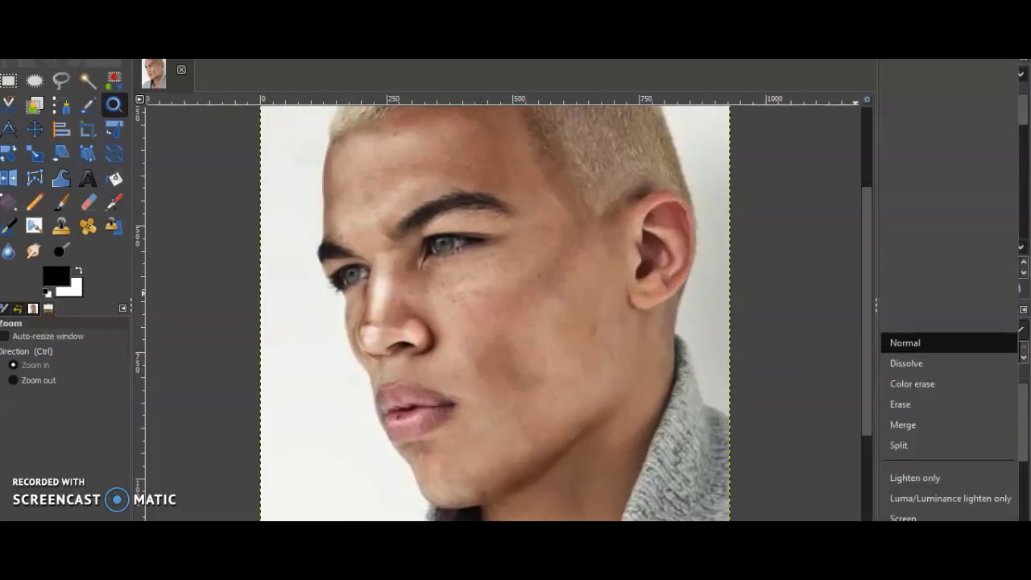
{"action": "key", "text": "s"}
{"action": "key", "text": "x"}
{"action": "left_click_drag", "start_coordinate": [584, 278], "coordinate": [527, 366]}
{"action": "left_click_drag", "start_coordinate": [568, 322], "coordinate": [548, 386]}
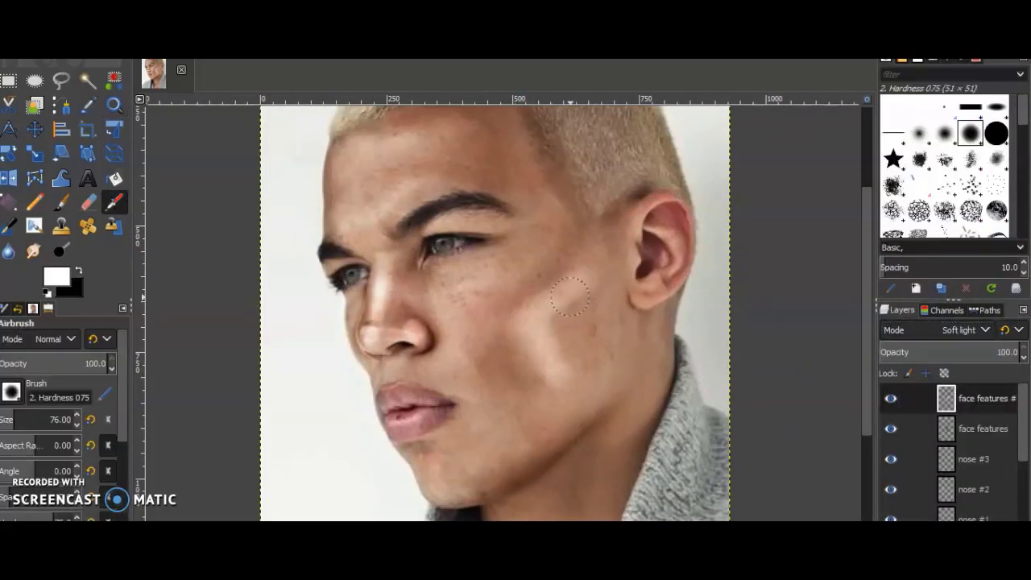
{"action": "mouse_move", "coordinate": [576, 294]}
{"action": "left_mouse_down"}
{"action": "mouse_move", "coordinate": [552, 399]}
{"action": "mouse_move", "coordinate": [556, 372]}
{"action": "left_mouse_up"}
{"action": "left_click_drag", "start_coordinate": [580, 274], "coordinate": [552, 391]}
Step: Fit the image in view and compare the face features layer with its copy
{"action": "key", "text": "minus"}
{"action": "key", "text": "minus"}
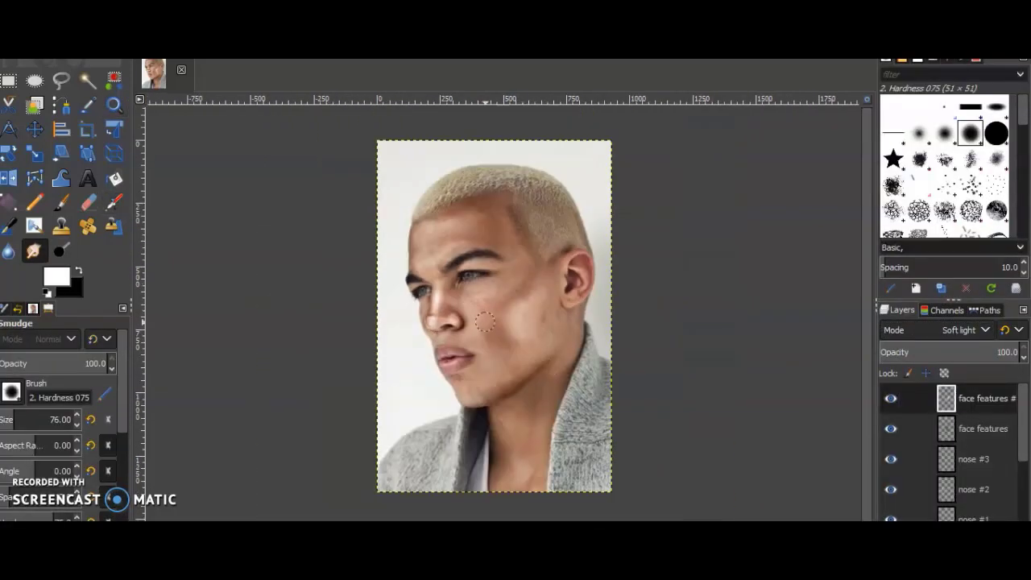
{"action": "key", "text": "Page_Down"}
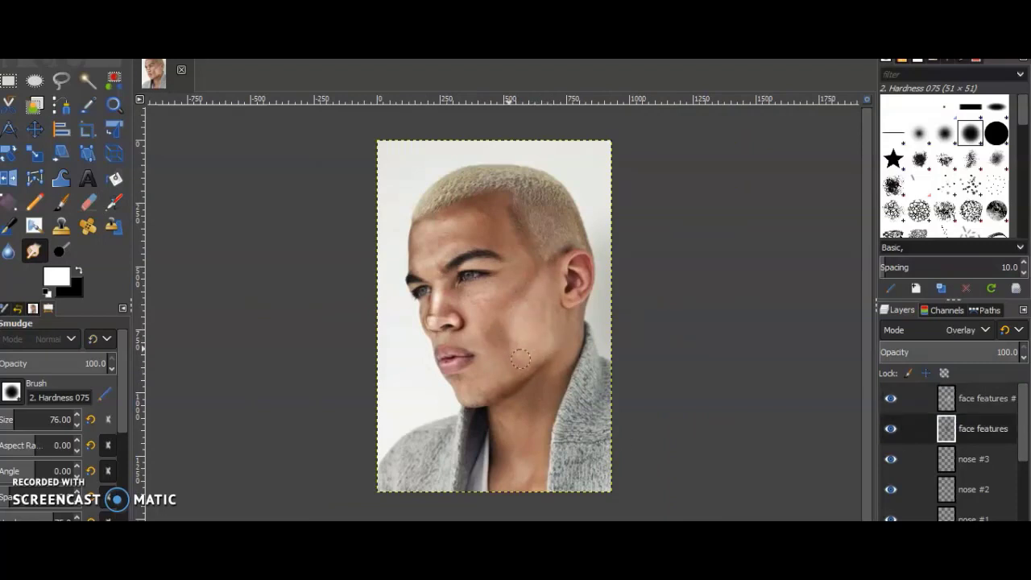
{"action": "key", "text": "Page_Up"}
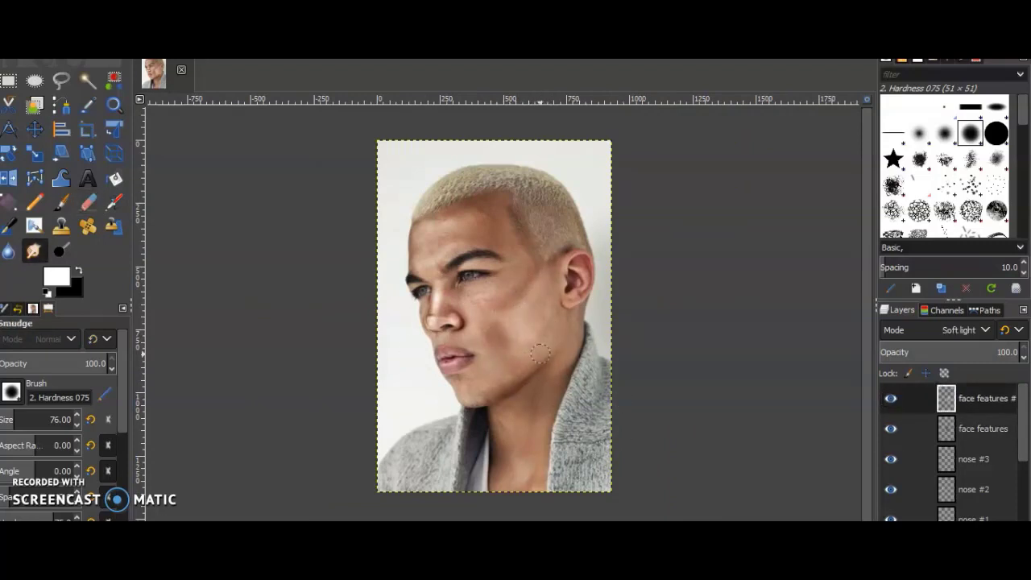
{"action": "key", "text": "Page_Down"}
{"action": "key", "text": "Page_Up"}
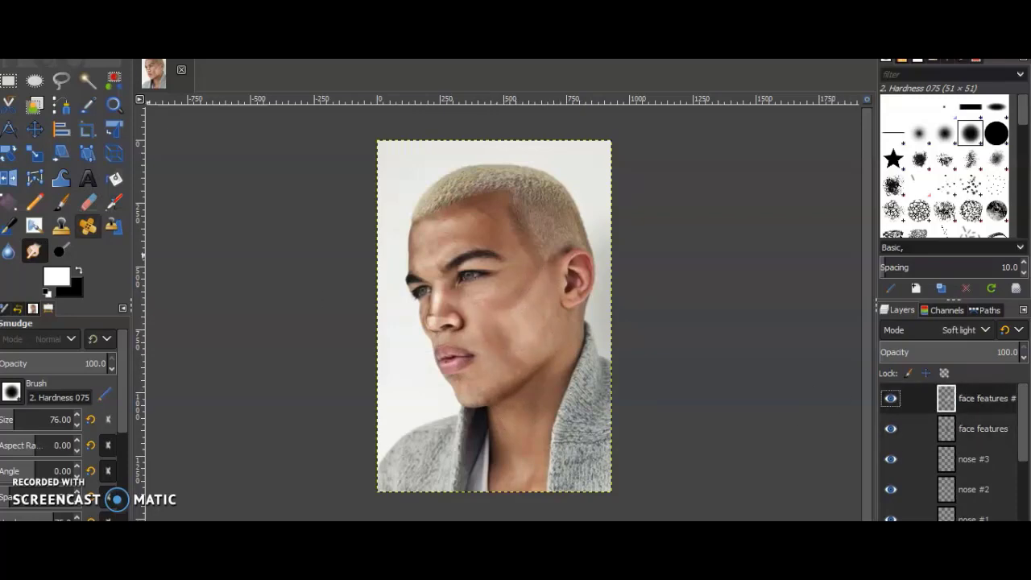
Step: Zoom in on the lips and smudge the skin on the bottom photo layer
{"action": "key", "text": "2"}
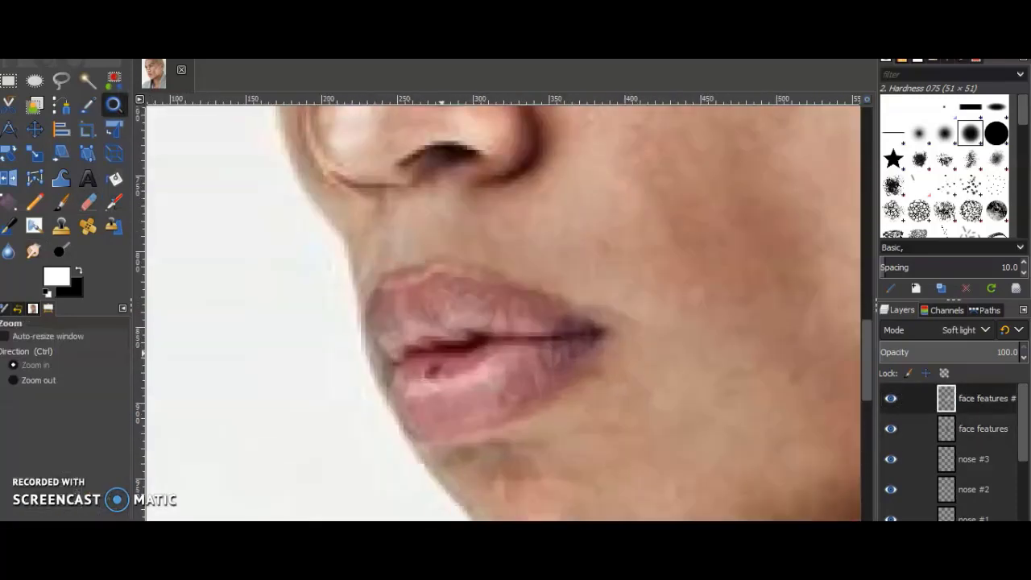
{"action": "key", "text": "End"}
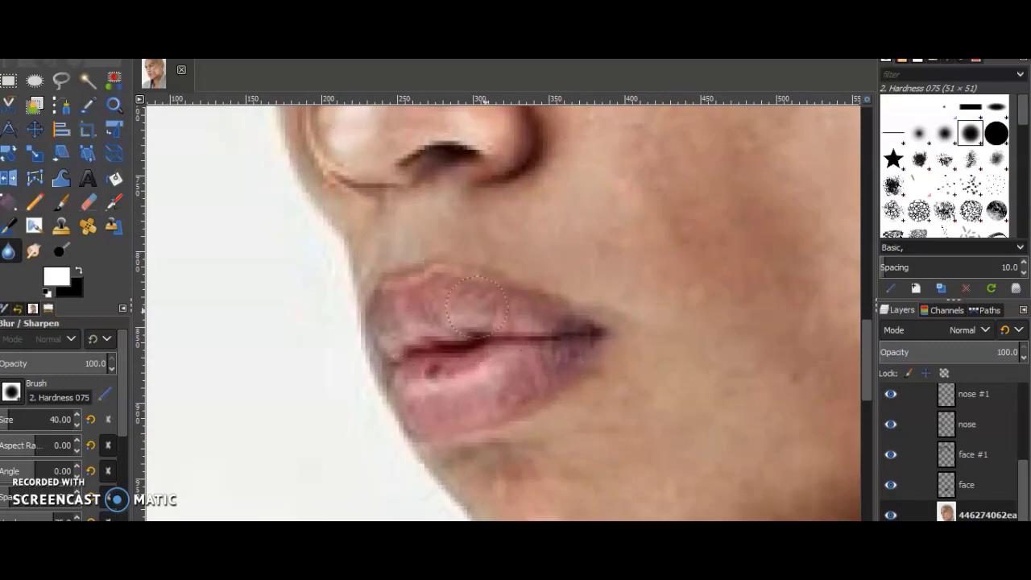
{"action": "key", "text": "shift+ctrl+j"}
{"action": "key", "text": "z"}
{"action": "key", "text": "2"}
{"action": "key", "text": "s"}
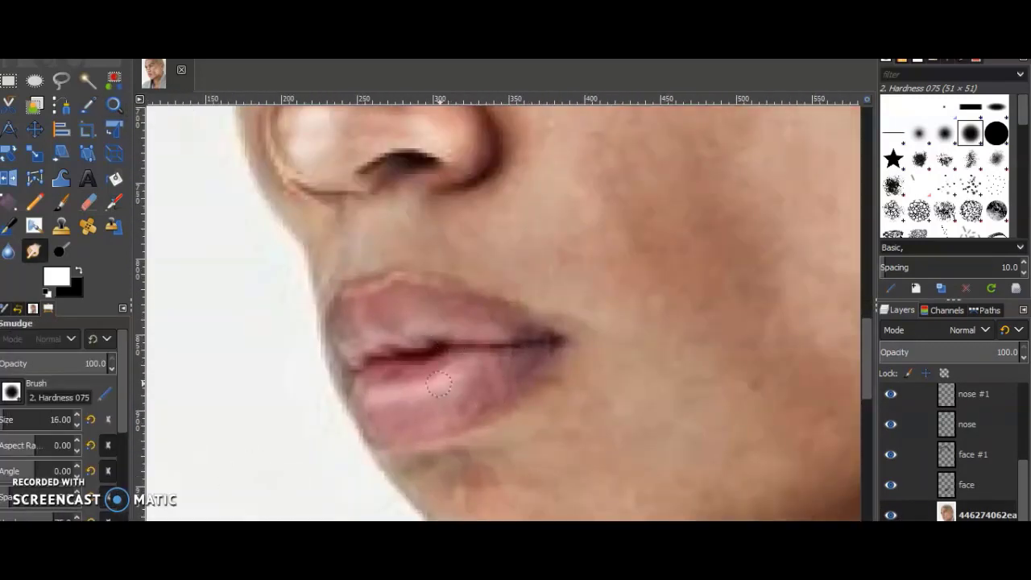
{"action": "key", "text": "shift+ctrl+j"}
Step: Soften the cheek skin with the blur and smudge tools
{"action": "key", "text": "shift+u"}
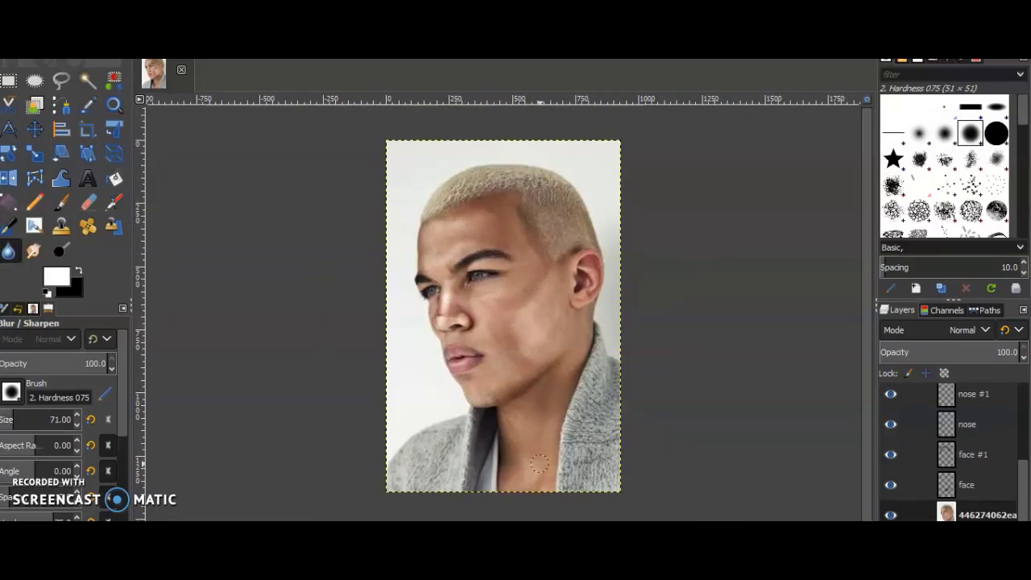
{"action": "key", "text": "s"}
{"action": "key", "text": "2"}
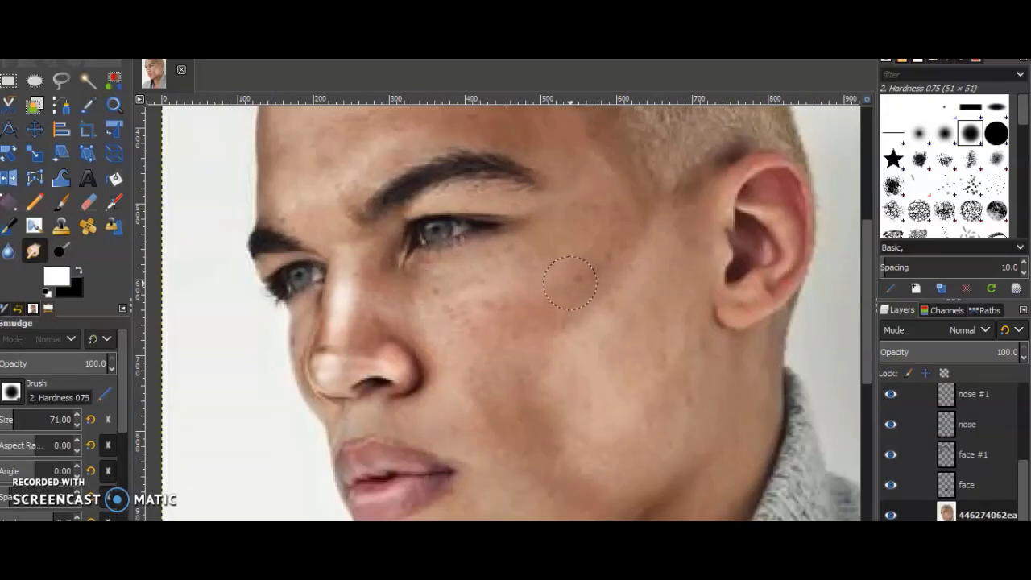
{"action": "key", "text": "shift+u"}
{"action": "key", "text": "shift+ctrl+j"}
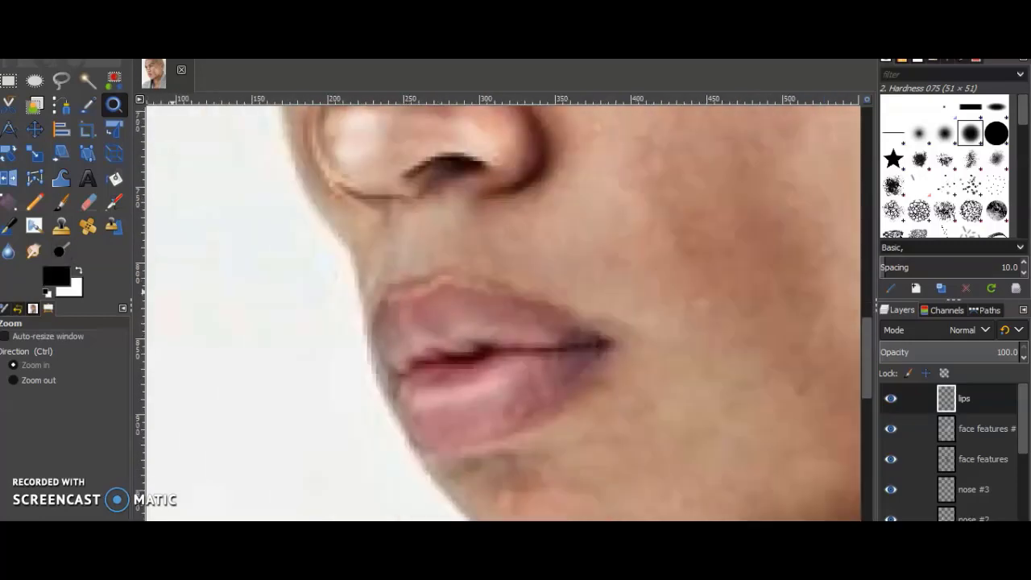
Step: Paint a dark parting line between the lips and dab white spots on the lower lip
{"action": "left_click_drag", "start_coordinate": [586, 348], "coordinate": [395, 366]}
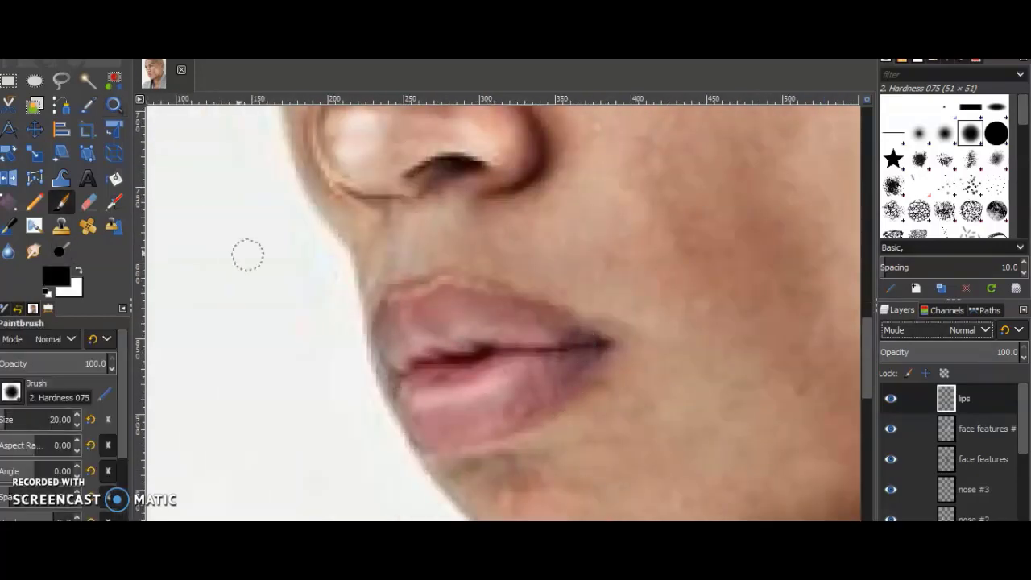
{"action": "key", "text": "s"}
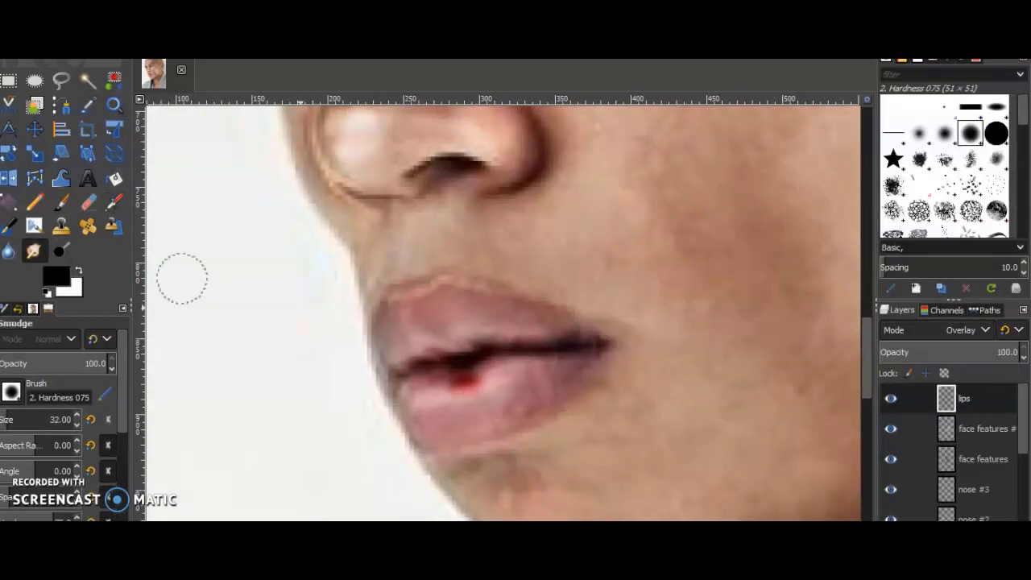
{"action": "scroll", "coordinate": [935, 329], "scroll_direction": "down", "scroll_amount": 1}
{"action": "key", "text": "x"}
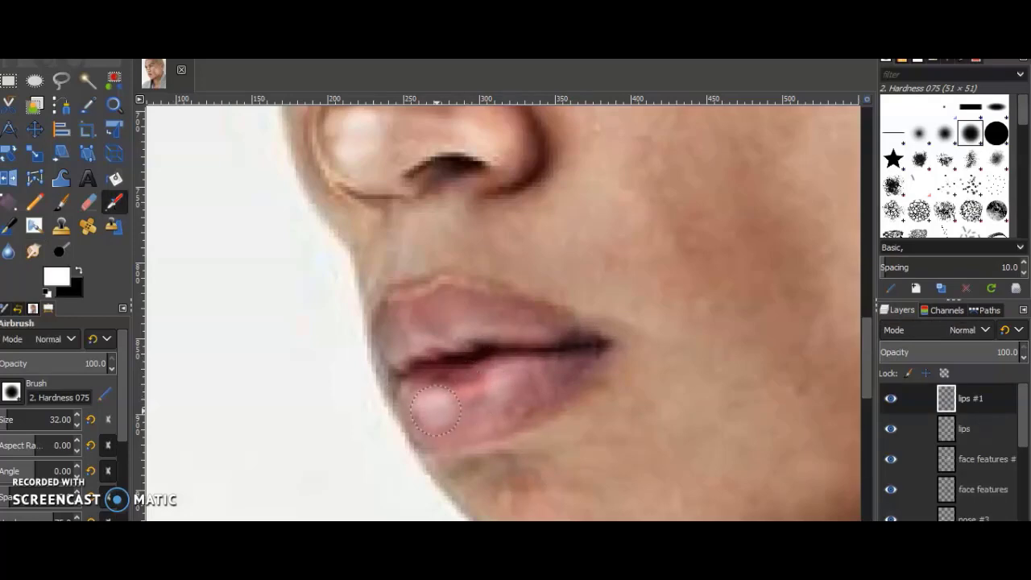
{"action": "left_click", "coordinate": [435, 411]}
{"action": "left_click", "coordinate": [508, 393]}
{"action": "left_click", "coordinate": [966, 329]}
{"action": "left_click", "coordinate": [966, 308]}
Step: Blend the white lower-lip highlight, set to Overlay at about a third opacity
{"action": "key", "text": "shift+u"}
{"action": "scroll", "coordinate": [934, 329], "scroll_direction": "down", "scroll_amount": 1}
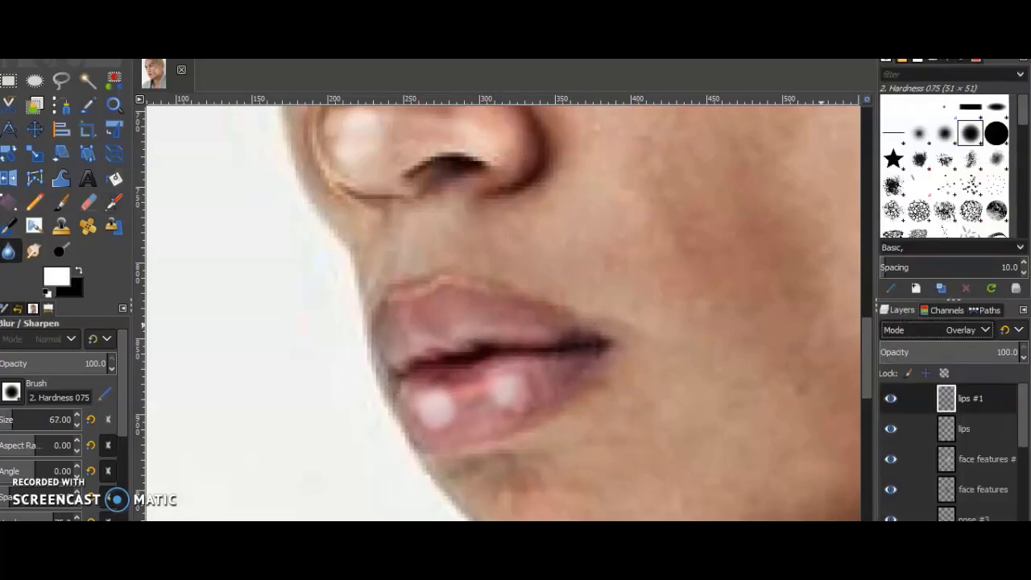
{"action": "key", "text": "shift+ctrl+j"}
{"action": "key", "text": "z"}
{"action": "left_click", "coordinate": [483, 347]}
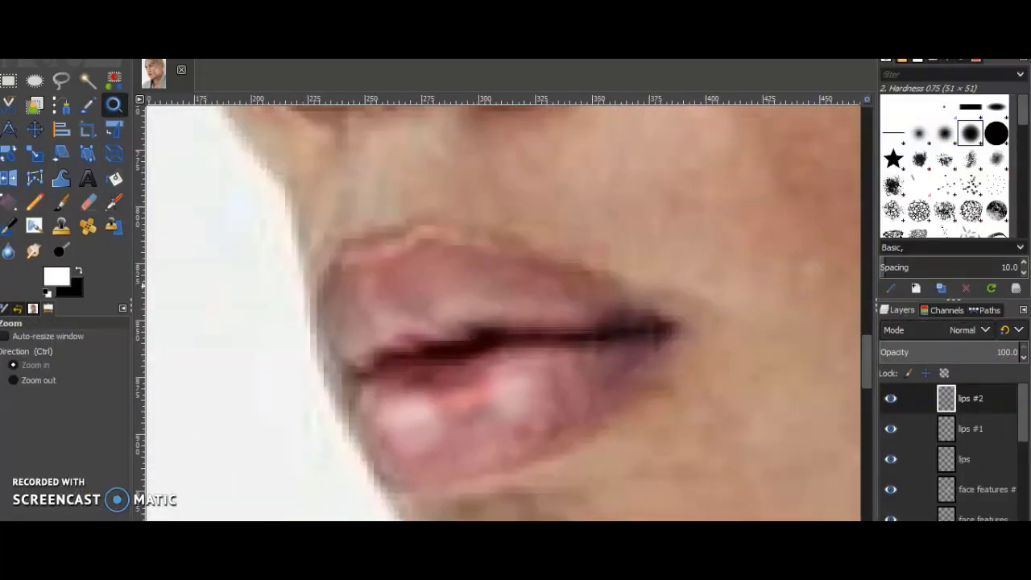
{"action": "key", "text": "s"}
{"action": "left_click_drag", "start_coordinate": [516, 403], "coordinate": [439, 414]}
{"action": "left_click", "coordinate": [966, 330]}
{"action": "left_click", "coordinate": [926, 352]}
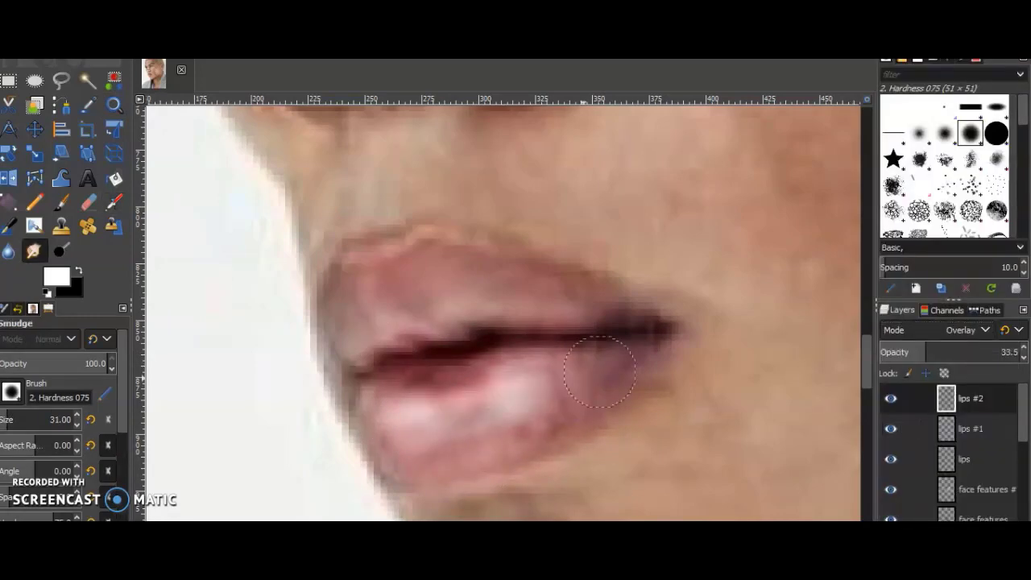
Step: On new layer lips #3, paint two white dots on the lower lip in Soft light
{"action": "key", "text": "shift+ctrl+n"}
{"action": "key", "text": "Return"}
{"action": "key", "text": "p"}
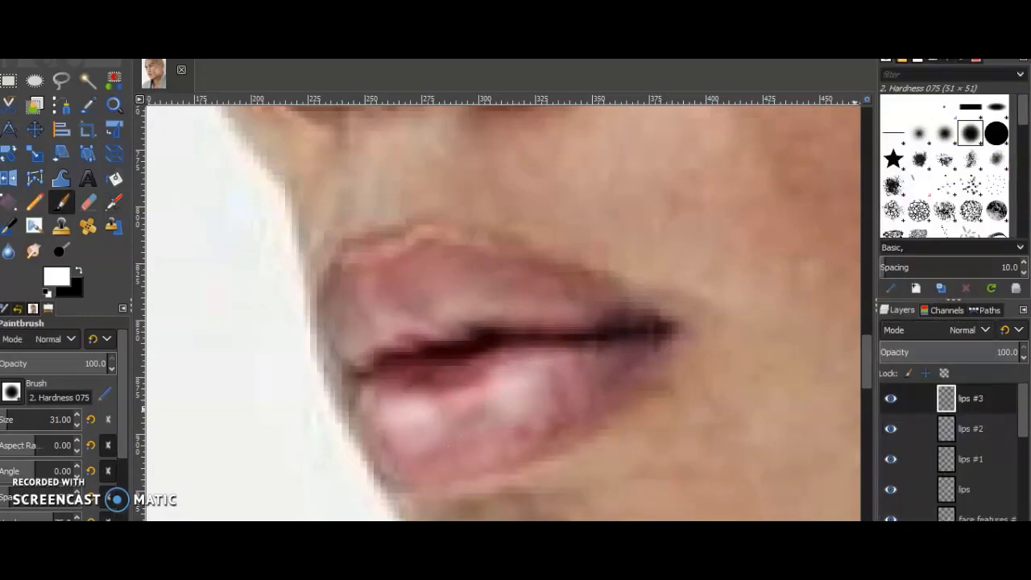
{"action": "left_click", "coordinate": [391, 421]}
{"action": "left_click", "coordinate": [524, 391]}
{"action": "left_click", "coordinate": [966, 329]}
{"action": "left_click", "coordinate": [897, 368]}
{"action": "key", "text": "shift+ctrl+j"}
Step: Blur and erase the lip shading, hiding lips #3 and working on lips #1
{"action": "key", "text": "shift+u"}
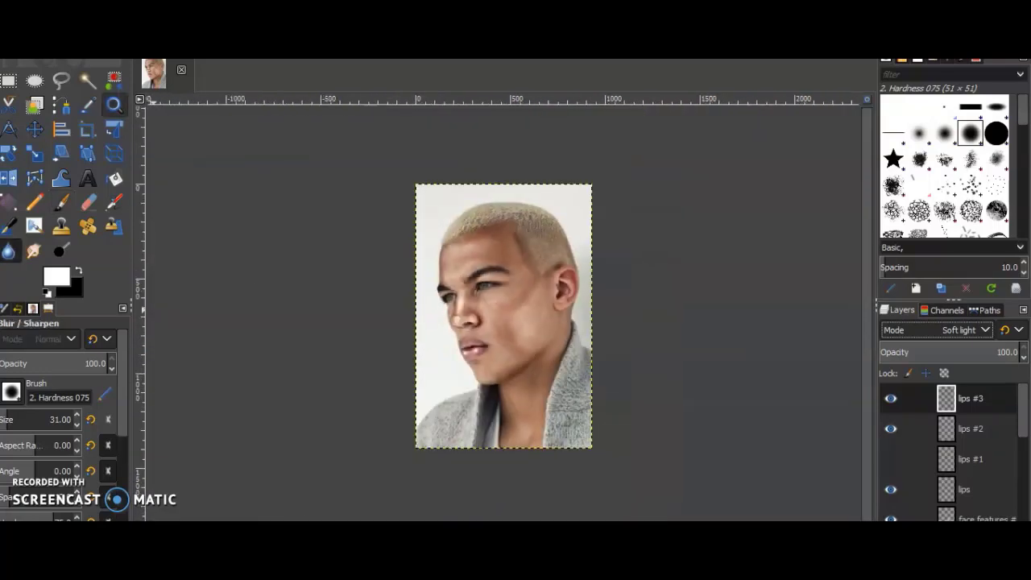
{"action": "key", "text": "grave"}
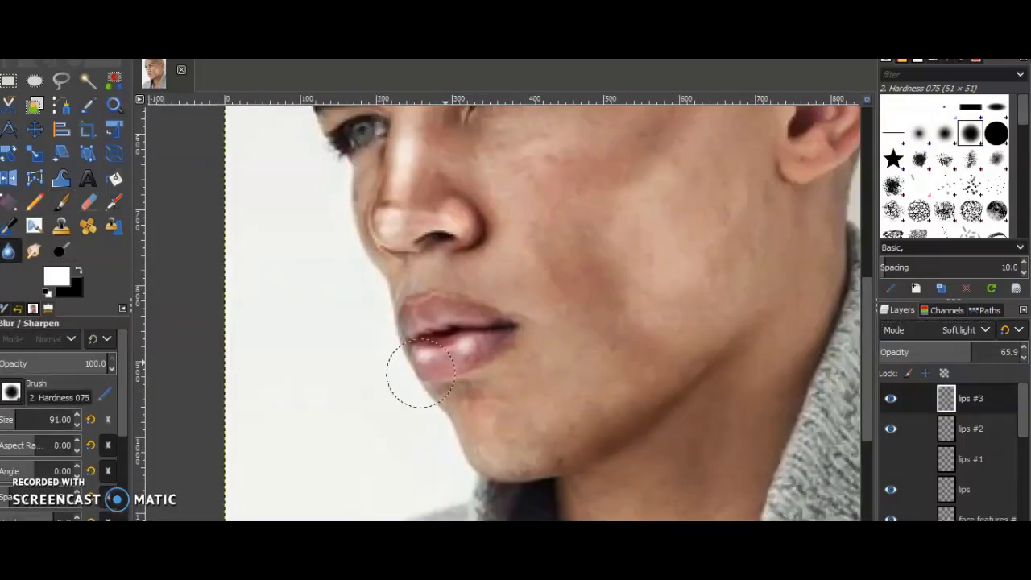
{"action": "key", "text": "shift+ctrl+j"}
{"action": "left_click", "coordinate": [889, 398]}
{"action": "left_click", "coordinate": [890, 459]}
{"action": "key", "text": "z"}
{"action": "left_click_drag", "start_coordinate": [499, 306], "coordinate": [684, 386]}
{"action": "key", "text": "shift+e"}
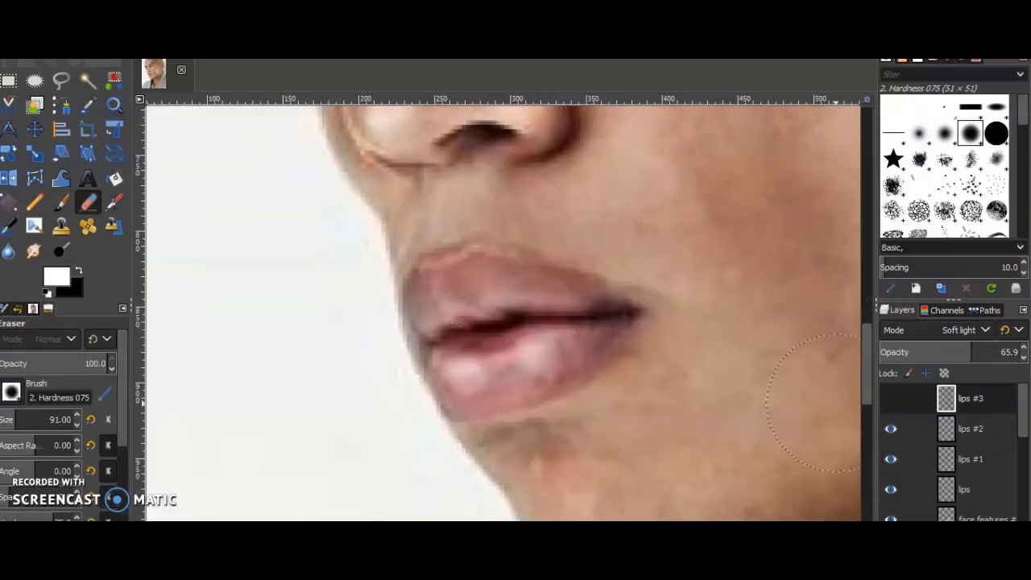
{"action": "left_click", "coordinate": [970, 459]}
Step: Add Soft light layer lips #4, smudge the lips, and create layer lips #5
{"action": "key", "text": "shift+ctrl+j"}
{"action": "key", "text": "z"}
{"action": "left_click_drag", "start_coordinate": [395, 290], "coordinate": [564, 391]}
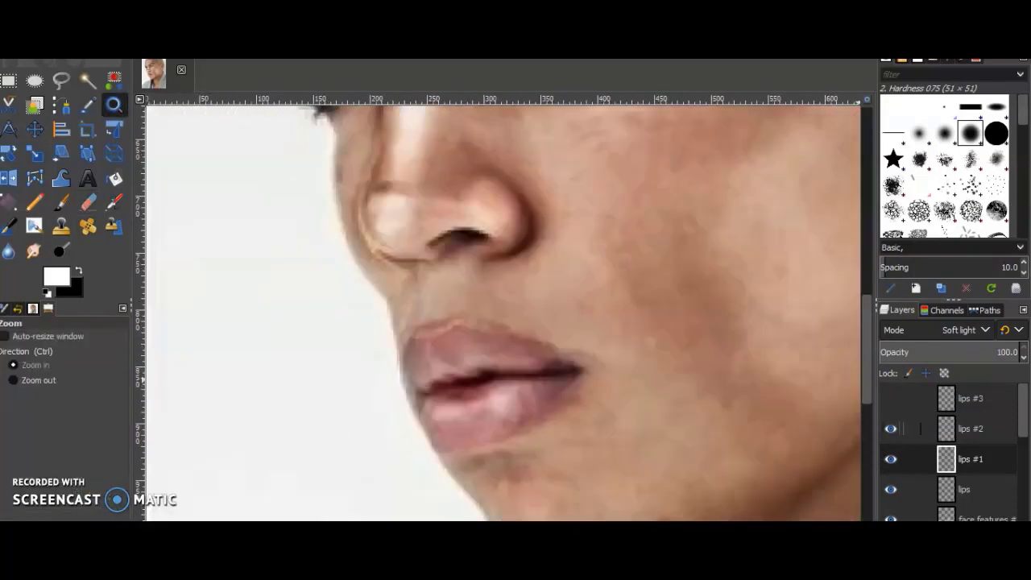
{"action": "key", "text": "shift+ctrl+n"}
{"action": "key", "text": "p"}
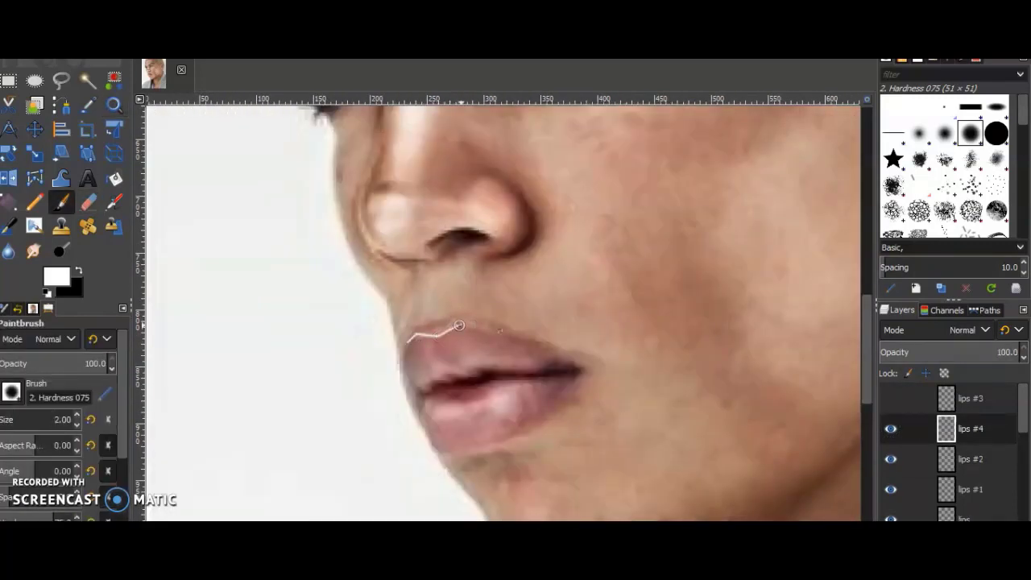
{"action": "left_click", "coordinate": [971, 330]}
{"action": "key", "text": "s"}
{"action": "key", "text": "shift+ctrl+j"}
{"action": "key", "text": "shift+ctrl+n"}
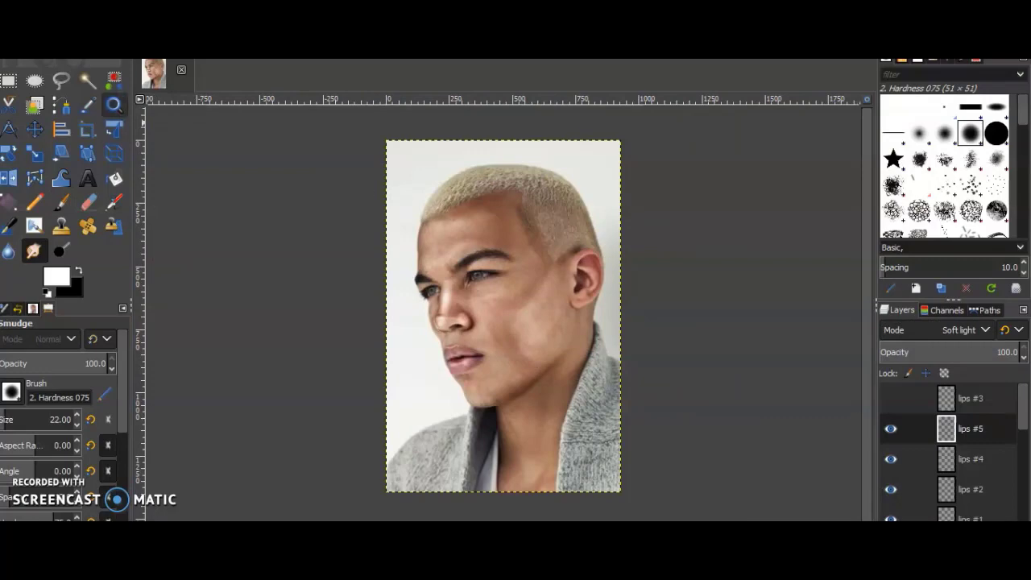
Step: On a new eyes layer, airbrush a size-12 white highlight on the right iris
{"action": "scroll", "coordinate": [946, 451], "scroll_direction": "down", "scroll_amount": 5}
{"action": "key", "text": "o"}
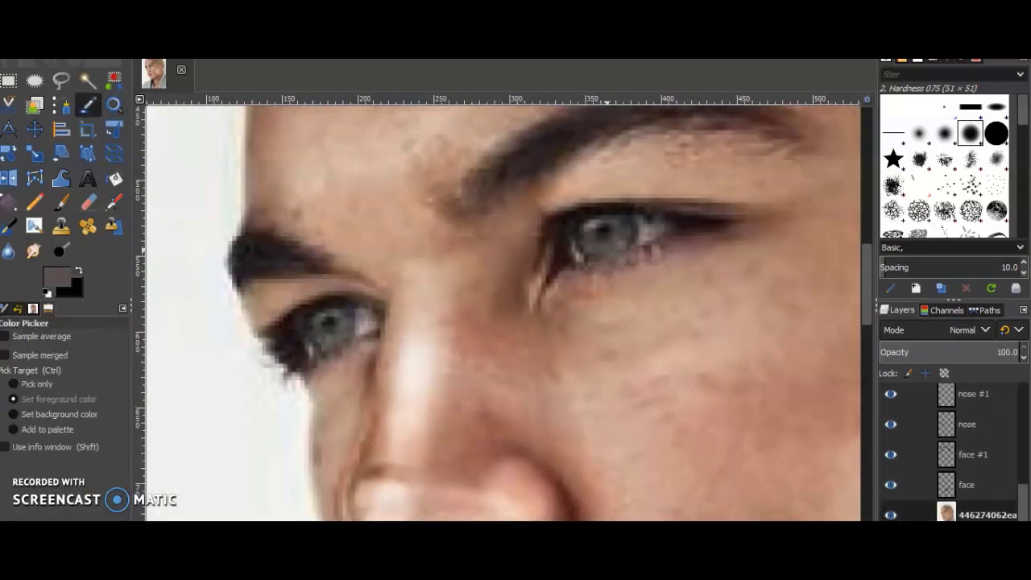
{"action": "left_click", "coordinate": [56, 276]}
{"action": "left_click", "coordinate": [278, 410]}
{"action": "key", "text": "shift+ctrl+n"}
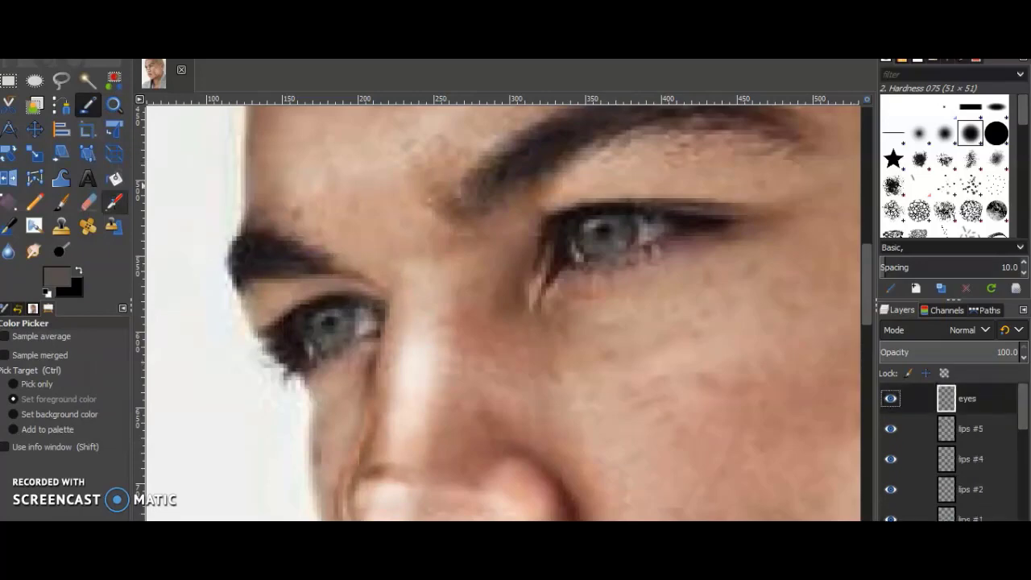
{"action": "key", "text": "a"}
{"action": "key", "text": "minus"}
{"action": "key", "text": "bracketleft"}
{"action": "key", "text": "bracketleft"}
{"action": "key", "text": "bracketleft"}
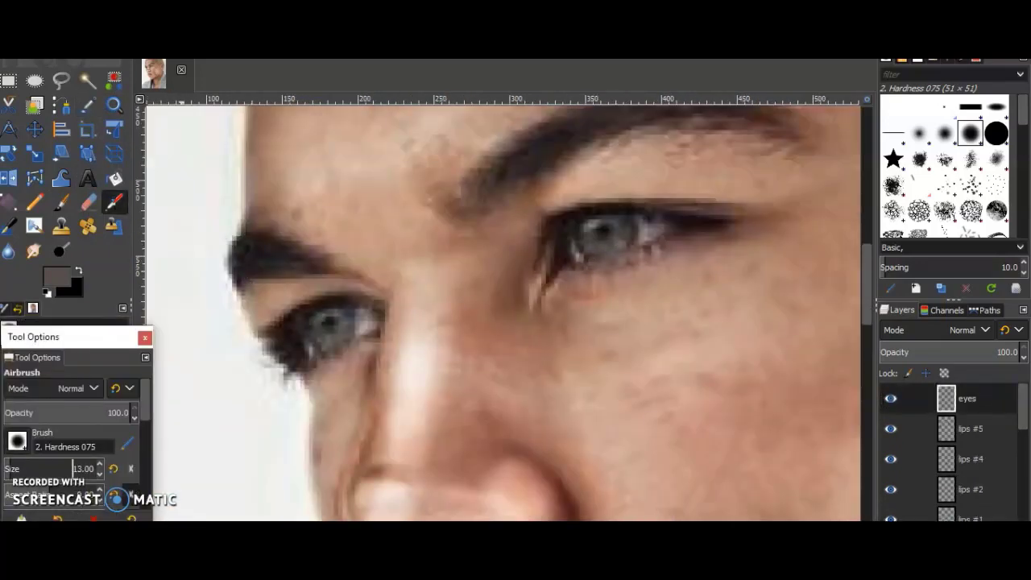
{"action": "key", "text": "shift+b"}
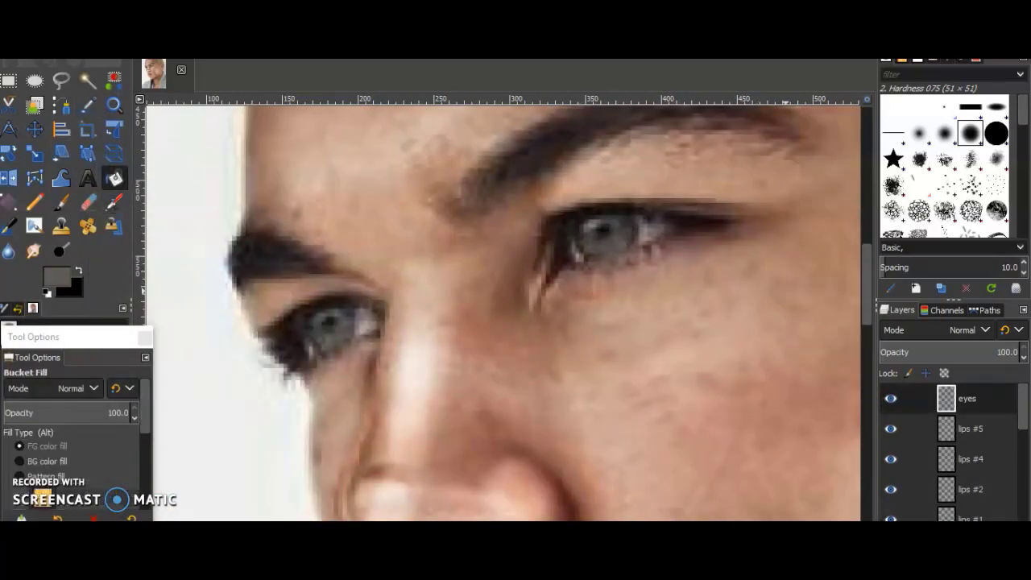
{"action": "left_click", "coordinate": [113, 202]}
{"action": "left_click_drag", "start_coordinate": [596, 247], "coordinate": [622, 235]}
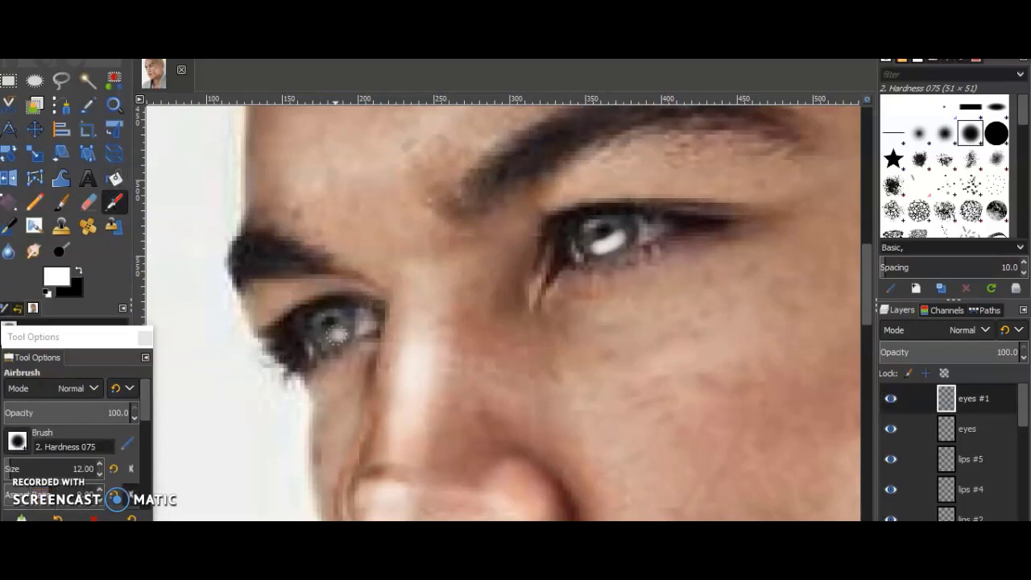
Step: Change the eye layer blend from Soft light to Overlay and smudge the strokes
{"action": "left_click", "coordinate": [963, 330]}
{"action": "left_click", "coordinate": [958, 451]}
{"action": "key", "text": "s"}
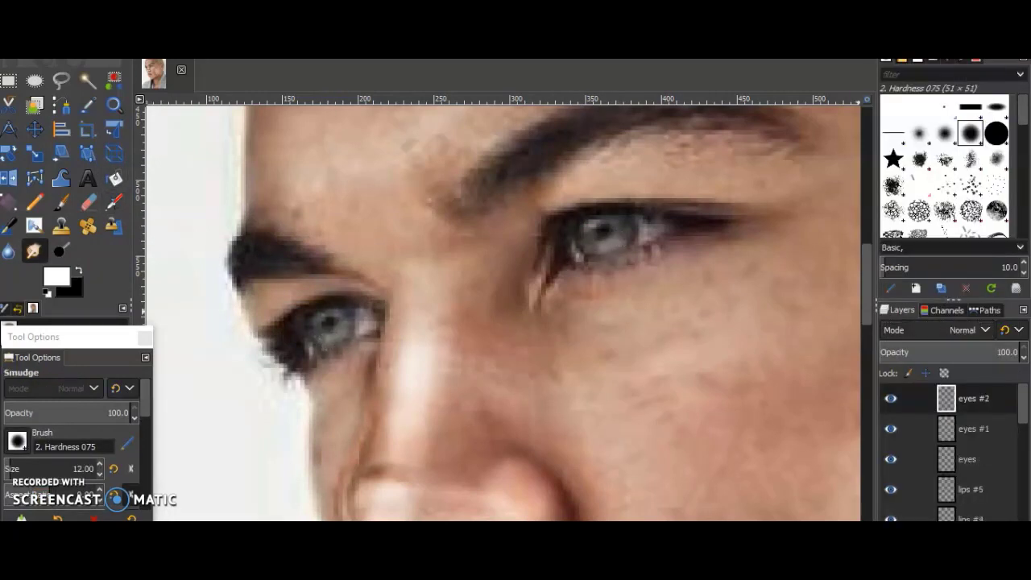
{"action": "key", "text": "p"}
{"action": "left_click", "coordinate": [962, 329]}
{"action": "left_click", "coordinate": [958, 511]}
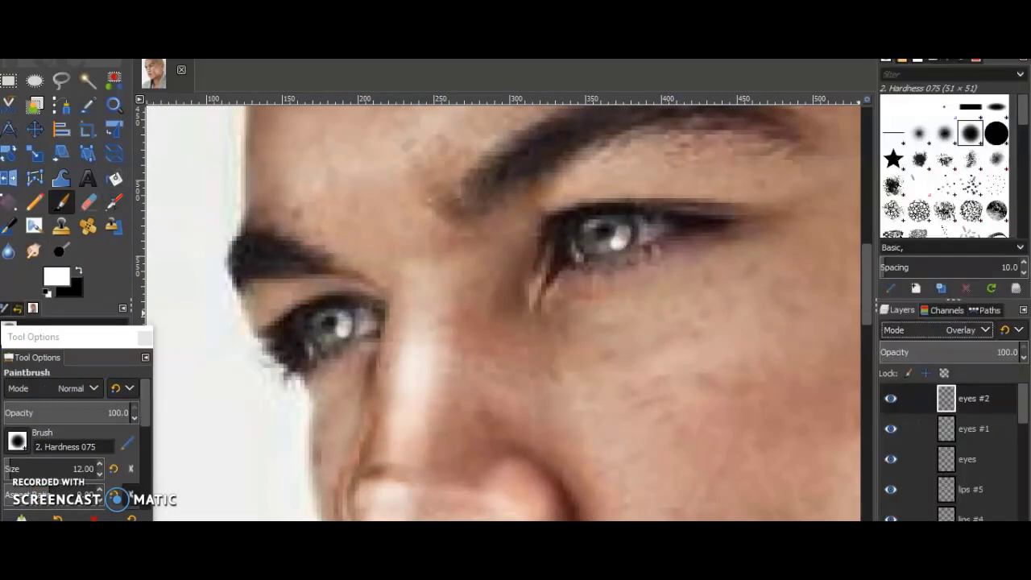
{"action": "key", "text": "shift+u"}
{"action": "key", "text": "s"}
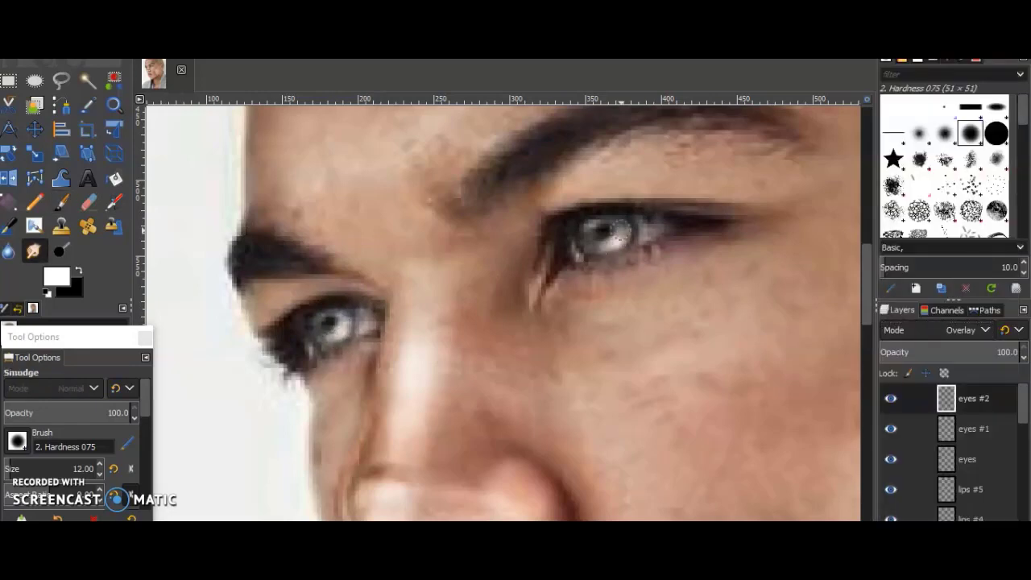
Step: Reframe the view on the eyes and choose the Confetti brush
{"action": "key", "text": "z"}
{"action": "key", "text": "p"}
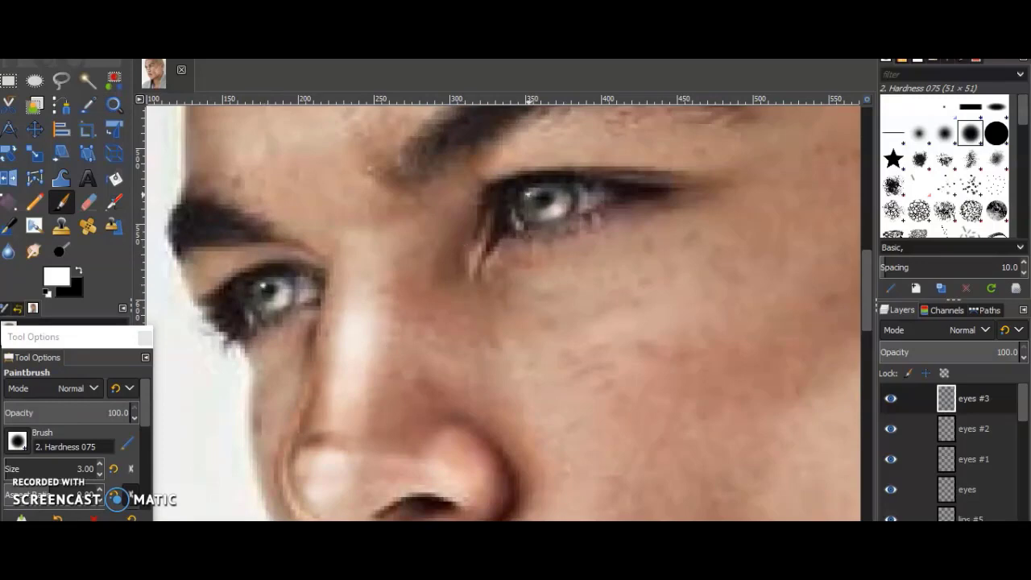
{"action": "key", "text": "shift+ctrl+j"}
{"action": "key", "text": "z"}
{"action": "key", "text": "p"}
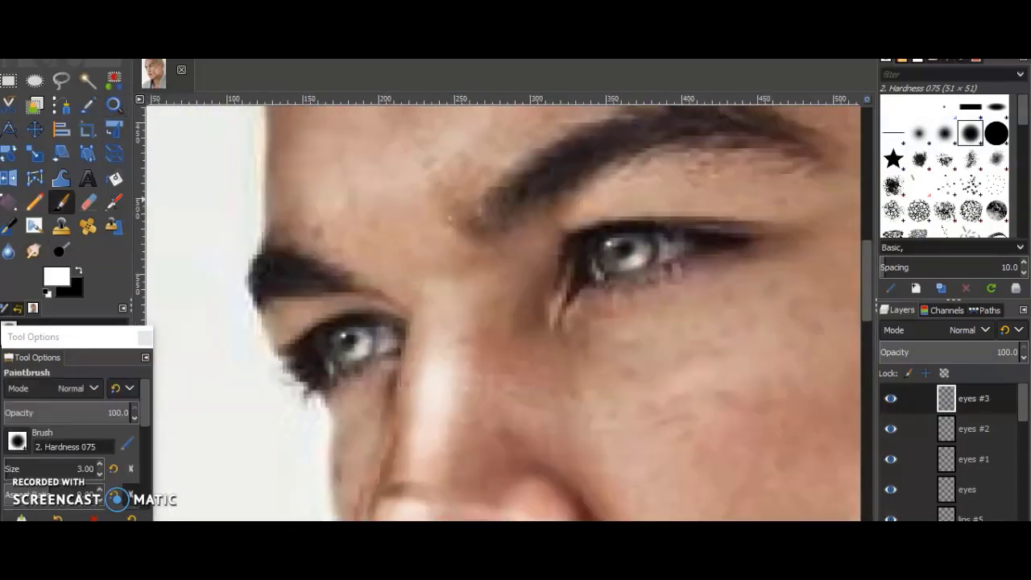
{"action": "left_click", "coordinate": [17, 441]}
{"action": "scroll", "coordinate": [64, 314], "scroll_direction": "down", "scroll_amount": 3}
{"action": "left_click", "coordinate": [72, 346]}
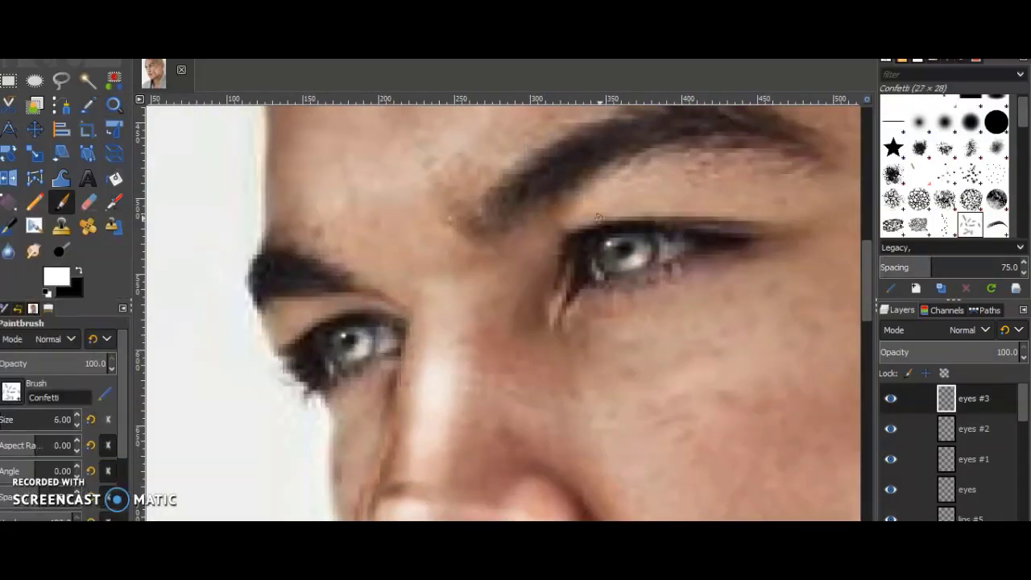
Step: Paint and erase black eye detail on a new layer with the 2. Hardness 075 brush
{"action": "key", "text": "shift+ctrl+n"}
{"action": "key", "text": "Return"}
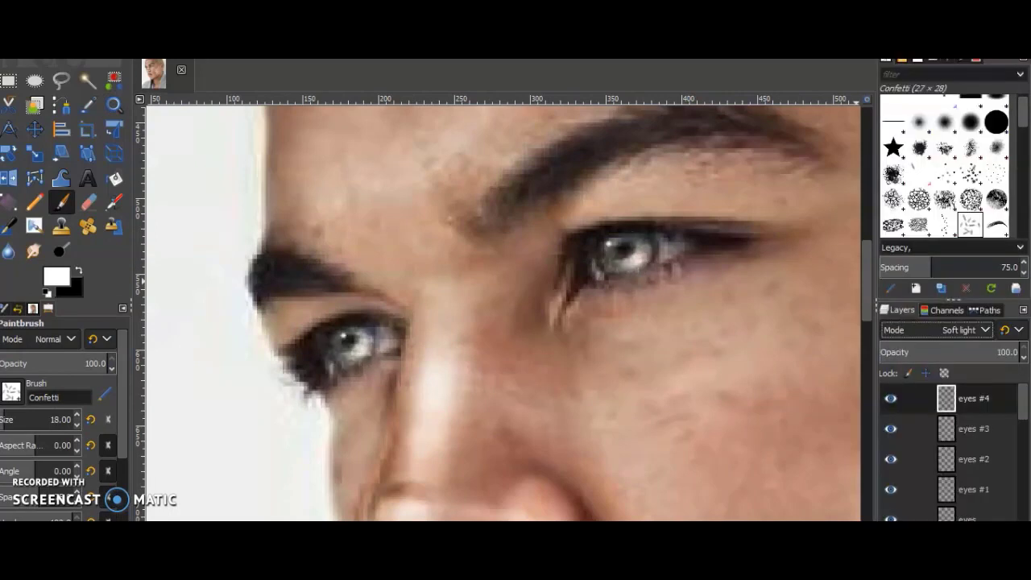
{"action": "left_click", "coordinate": [11, 392]}
{"action": "left_click", "coordinate": [49, 173]}
{"action": "key", "text": "x"}
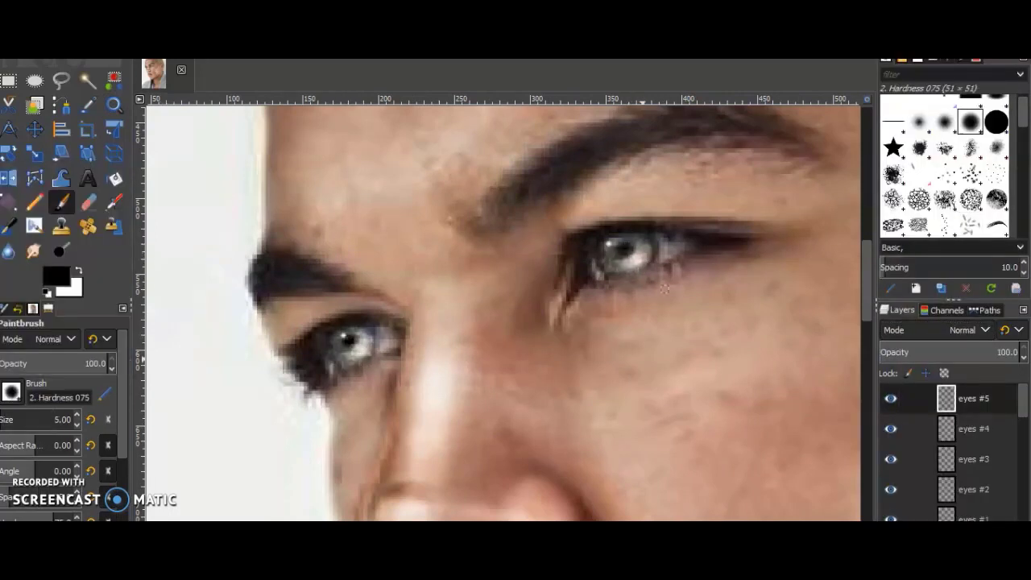
{"action": "key", "text": "shift+e"}
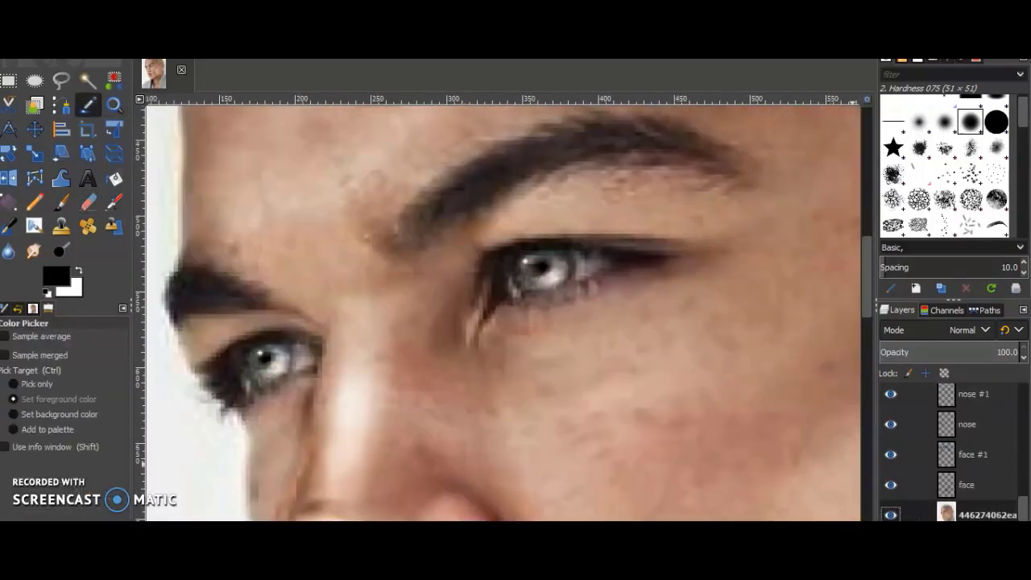
{"action": "key", "text": "p"}
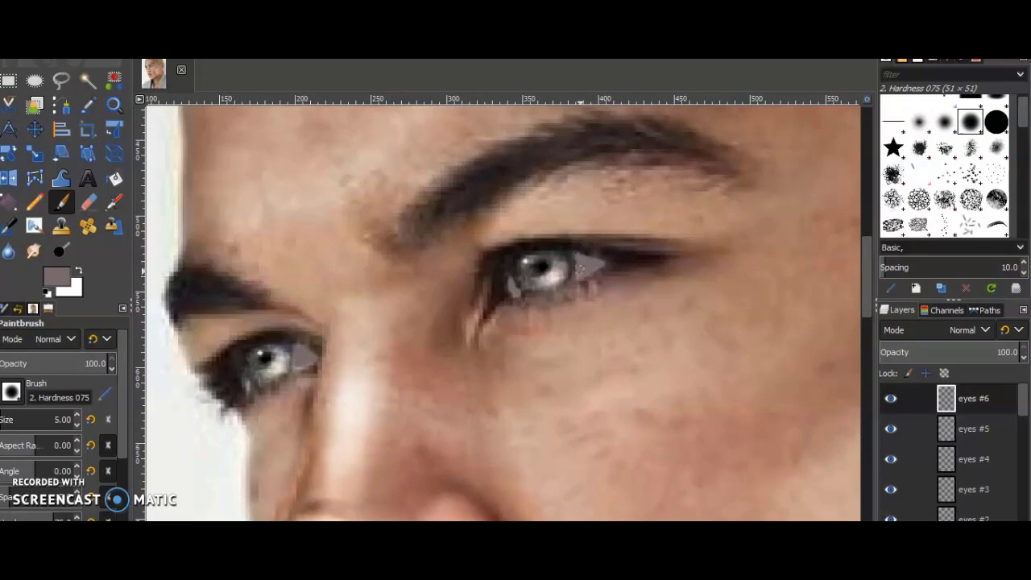
Step: Blur the eye strokes, open Hue-Saturation, and smudge the eye paint together
{"action": "key", "text": "shift+u"}
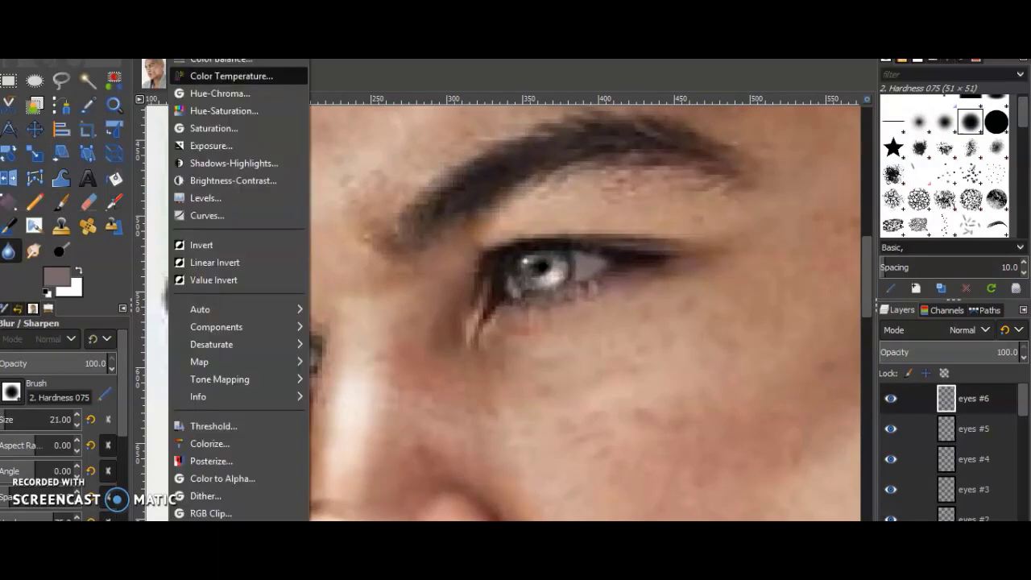
{"action": "left_click", "coordinate": [205, 91]}
{"action": "left_click", "coordinate": [301, 510]}
{"action": "key", "text": "s"}
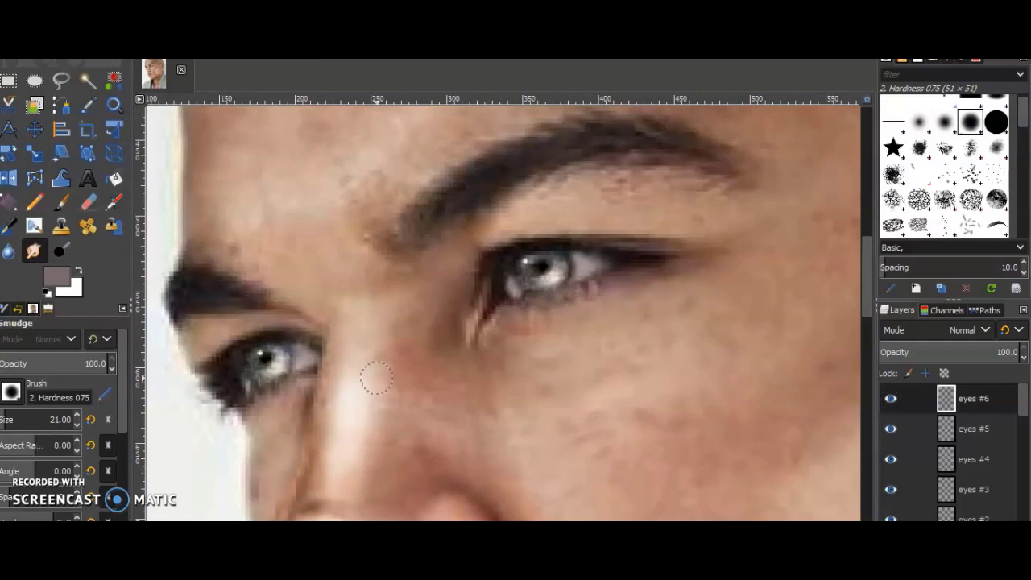
{"action": "key", "text": "a"}
{"action": "key", "text": "d"}
Step: Add the new eyes #7 layer on top of the stack
{"action": "key", "text": "shift+ctrl+n"}
{"action": "key", "text": "Return"}
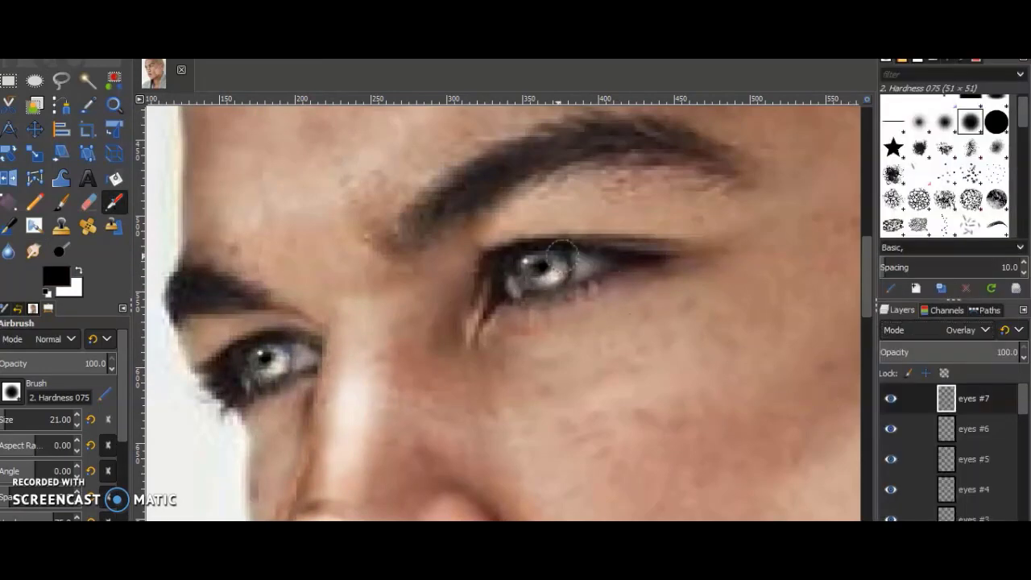
{"action": "scroll", "coordinate": [324, 363], "scroll_direction": "down", "scroll_amount": 2}
{"action": "scroll", "coordinate": [324, 362], "scroll_direction": "down", "scroll_amount": 3}
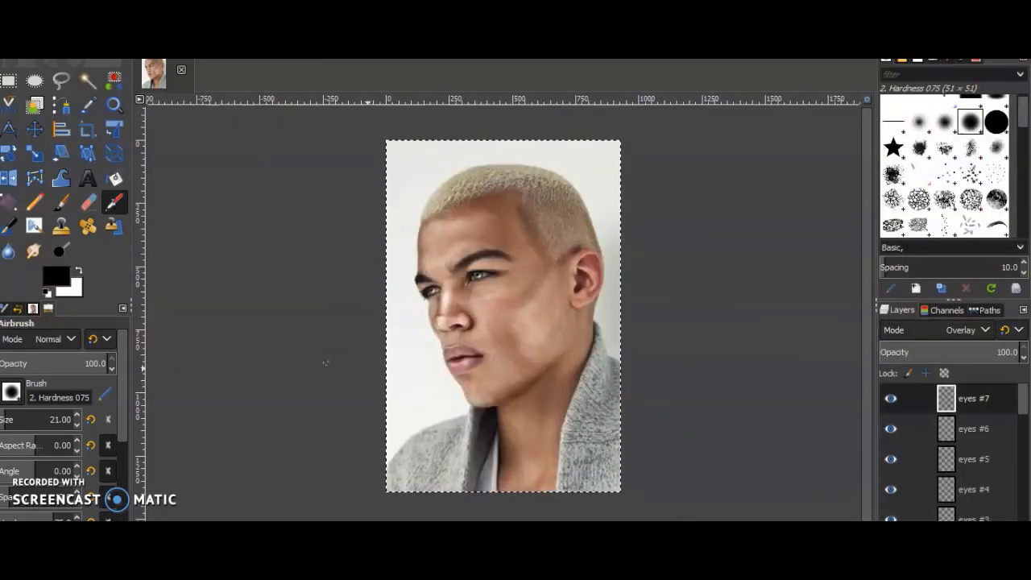
Step: Hide the eyes #7 layer and set its blend mode to Soft light
{"action": "left_click", "coordinate": [966, 330]}
{"action": "left_click", "coordinate": [910, 223]}
{"action": "left_click", "coordinate": [890, 397]}
{"action": "key", "text": "z"}
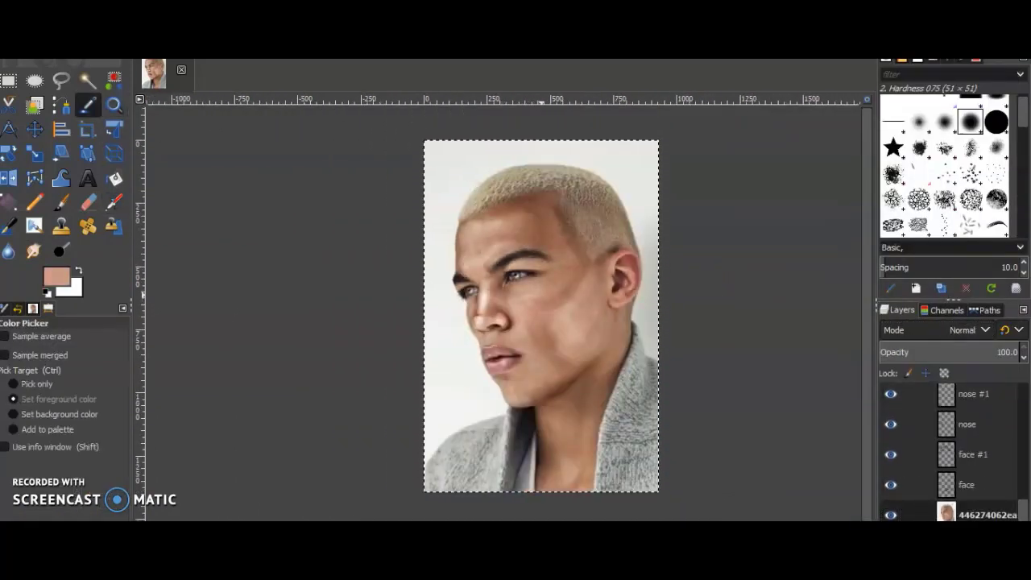
{"action": "type", "text": "skin"}
Step: Airbrush and smudge skin with a size-92 brush, working on face features #1
{"action": "key", "text": "a"}
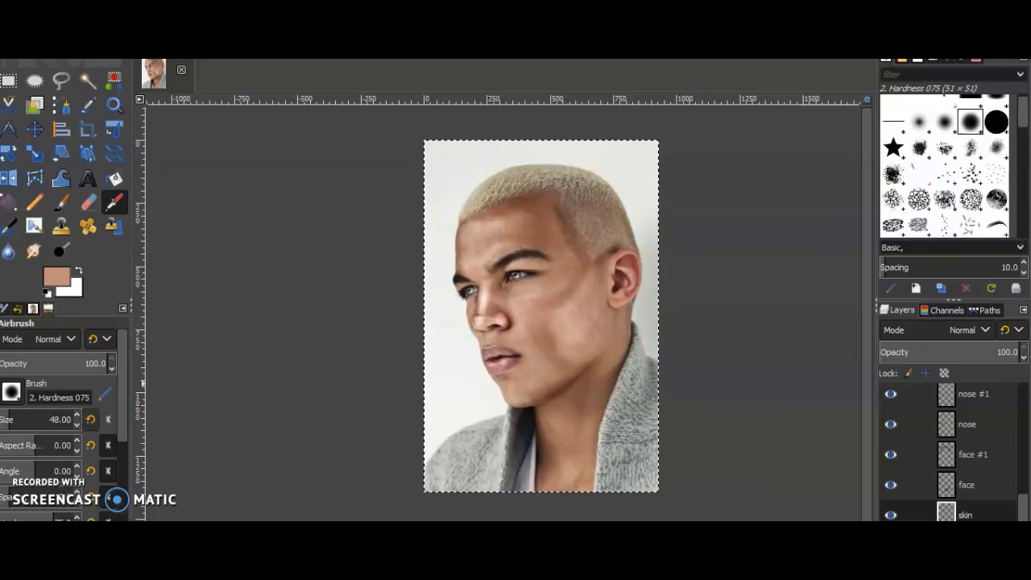
{"action": "left_click_drag", "start_coordinate": [40, 419], "coordinate": [64, 419]}
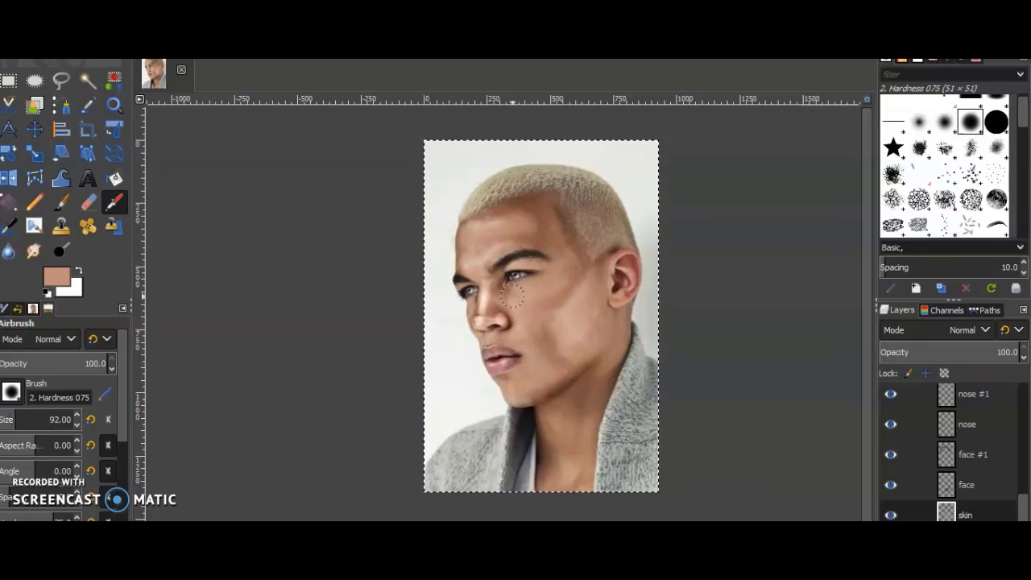
{"action": "key", "text": "s"}
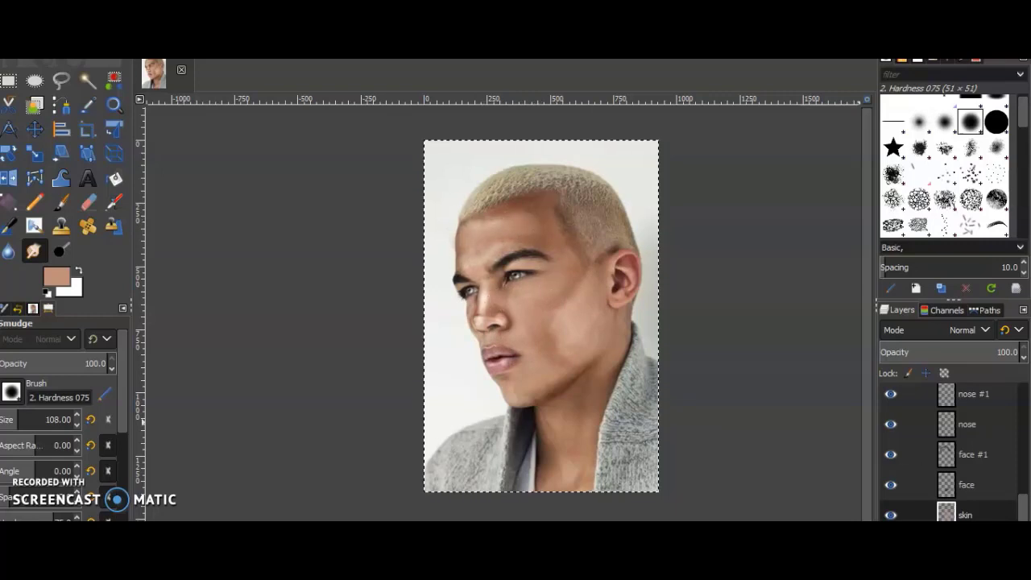
{"action": "key", "text": "Page_Down"}
{"action": "key", "text": "Page_Down"}
{"action": "key", "text": "Page_Down"}
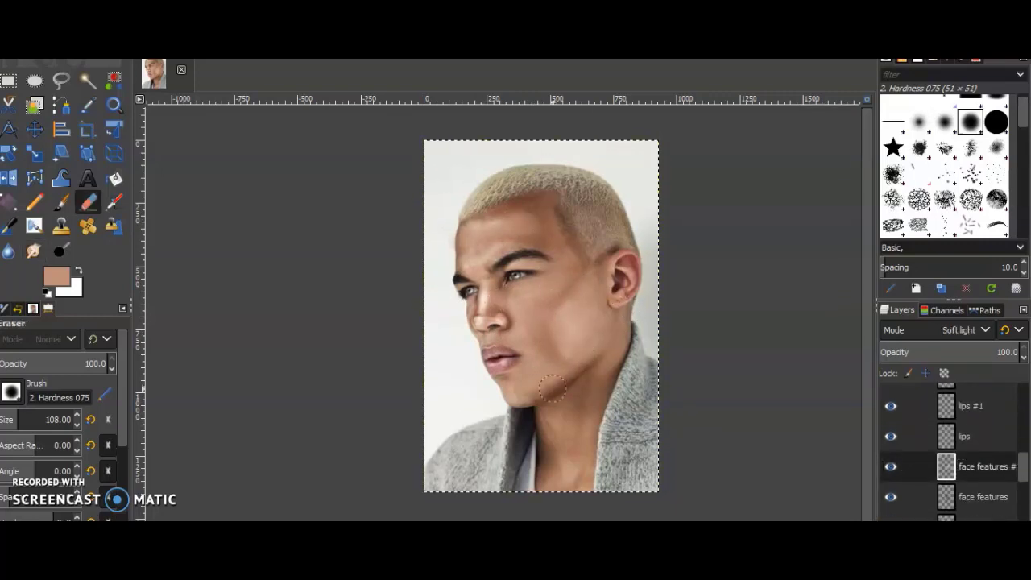
{"action": "key", "text": "Page_Down"}
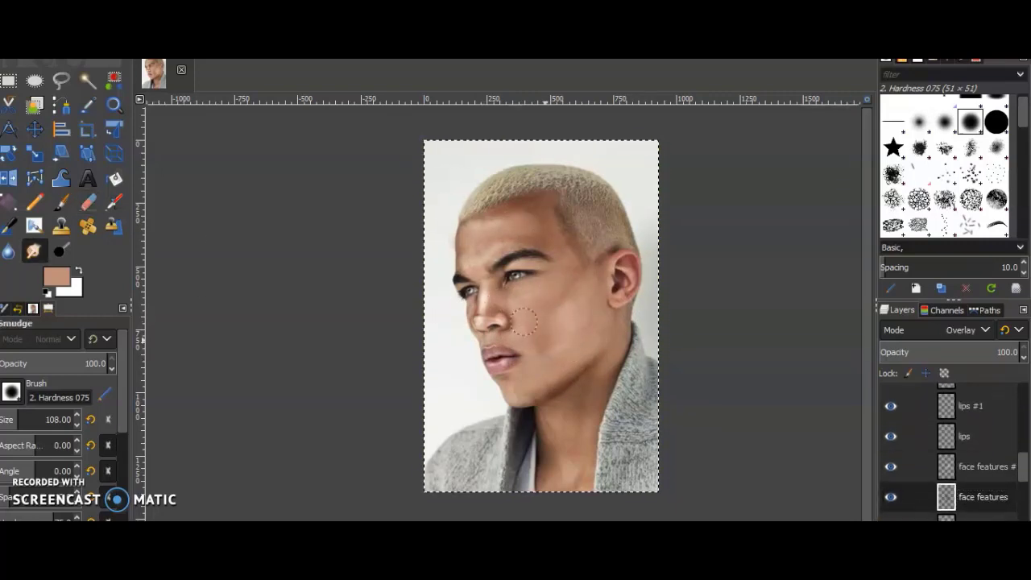
{"action": "left_click", "coordinate": [114, 202]}
Step: Add a 'contour' layer and paint a smudged black shadow on the cheek
{"action": "key", "text": "shift+ctrl+n"}
{"action": "type", "text": "co"}
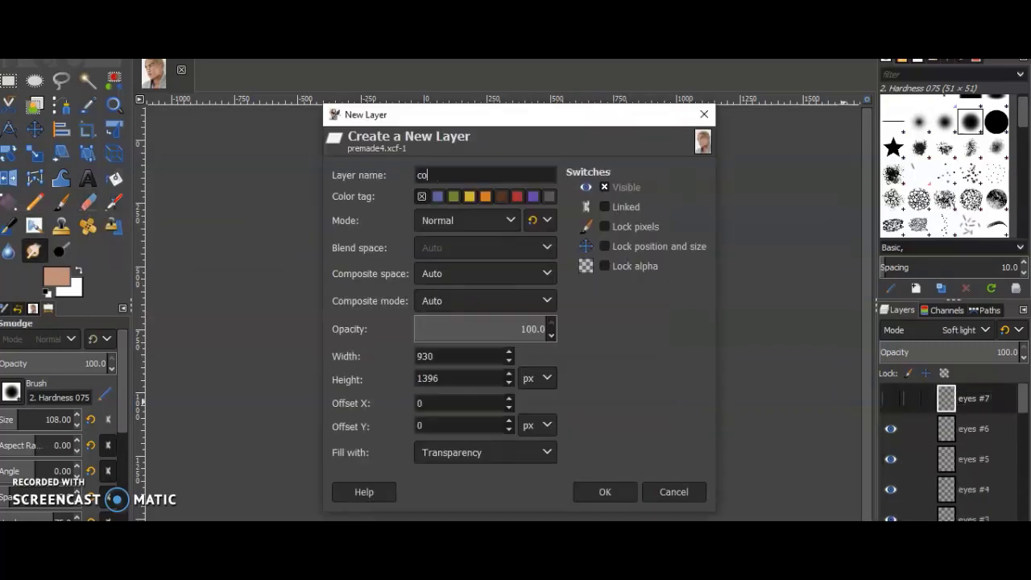
{"action": "type", "text": "ntour"}
{"action": "key", "text": "Return"}
{"action": "key", "text": "d"}
{"action": "left_click_drag", "start_coordinate": [586, 280], "coordinate": [540, 327]}
{"action": "key", "text": "s"}
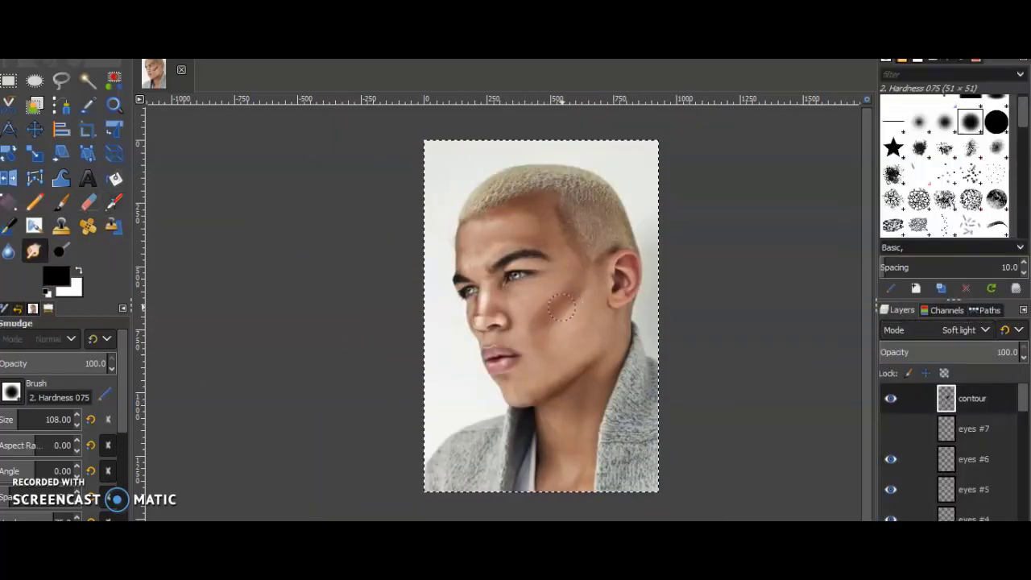
{"action": "scroll", "coordinate": [557, 326], "scroll_direction": "down", "scroll_amount": 2}
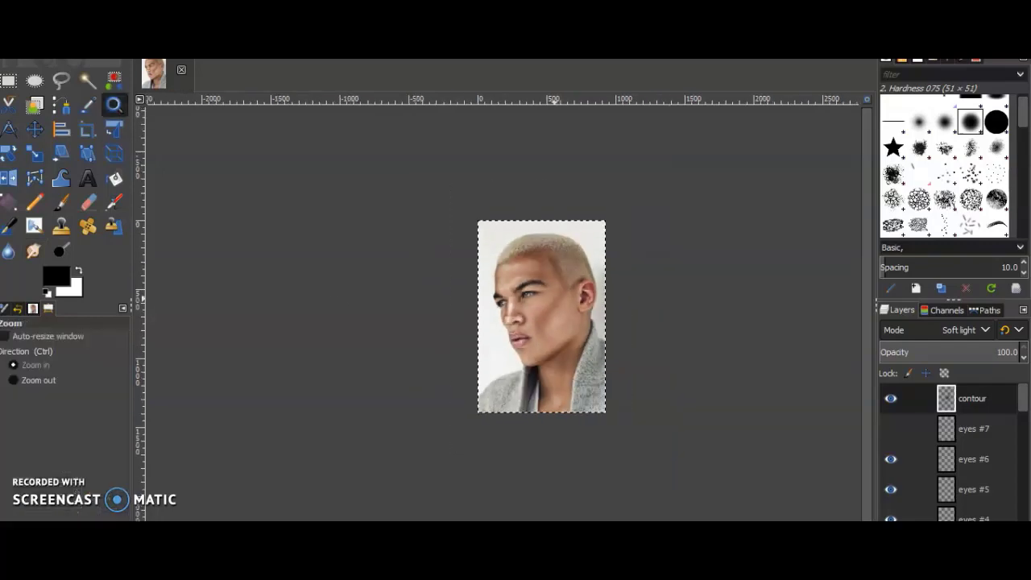
{"action": "scroll", "coordinate": [545, 358], "scroll_direction": "up", "scroll_amount": 2}
Step: Paint a white cheek highlight, set contour #1 to Soft light at about half opacity
{"action": "key", "text": "x"}
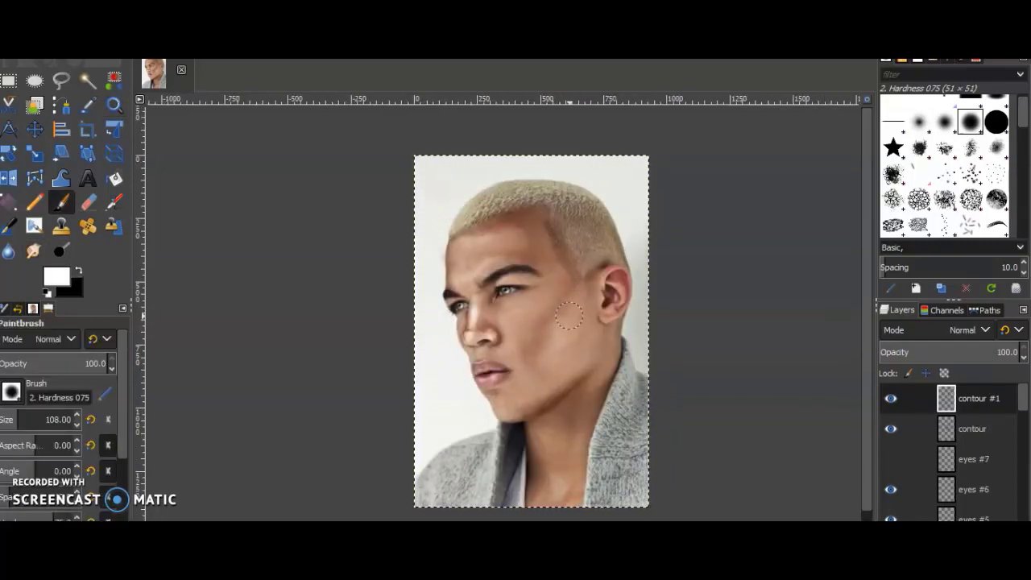
{"action": "key", "text": "a"}
{"action": "left_click_drag", "start_coordinate": [555, 314], "coordinate": [568, 330]}
{"action": "left_click", "coordinate": [970, 329]}
{"action": "left_click", "coordinate": [950, 483]}
{"action": "key", "text": "s"}
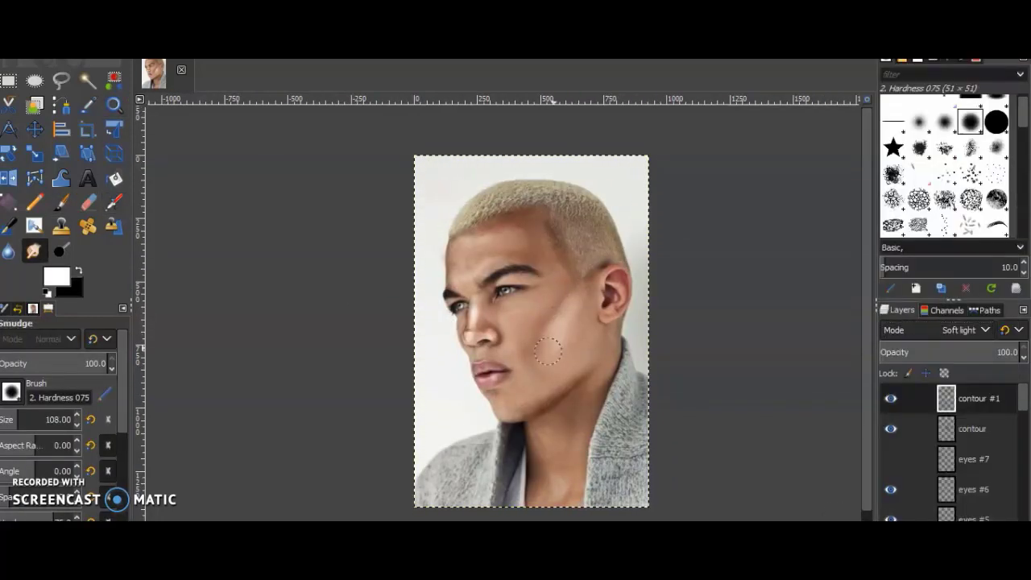
{"action": "left_click_drag", "start_coordinate": [1007, 354], "coordinate": [945, 354]}
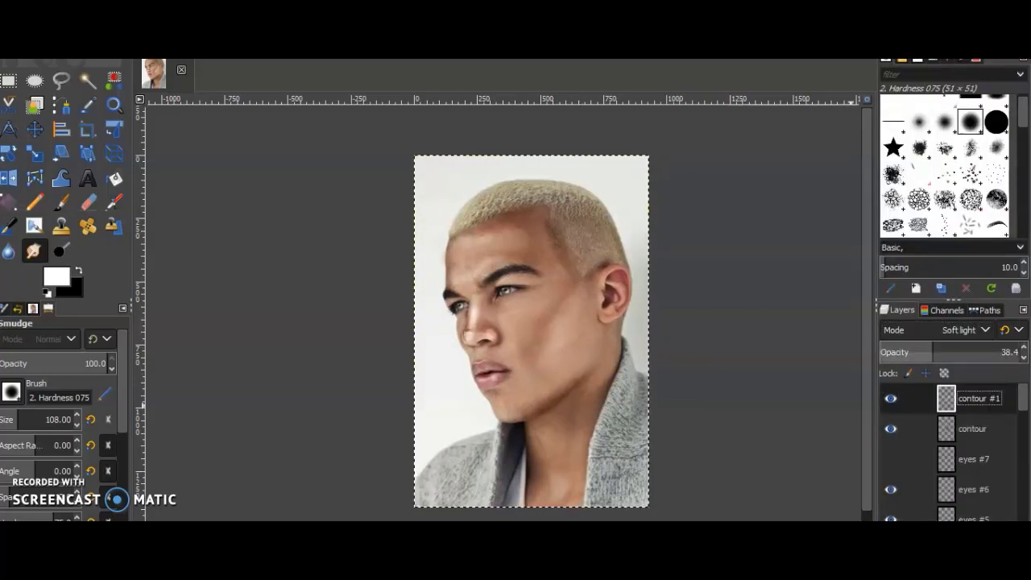
Step: On another Soft light contour layer, airbrush and smudge black shadows and white highlights
{"action": "key", "text": "shift+ctrl+n"}
{"action": "key", "text": "x"}
{"action": "key", "text": "a"}
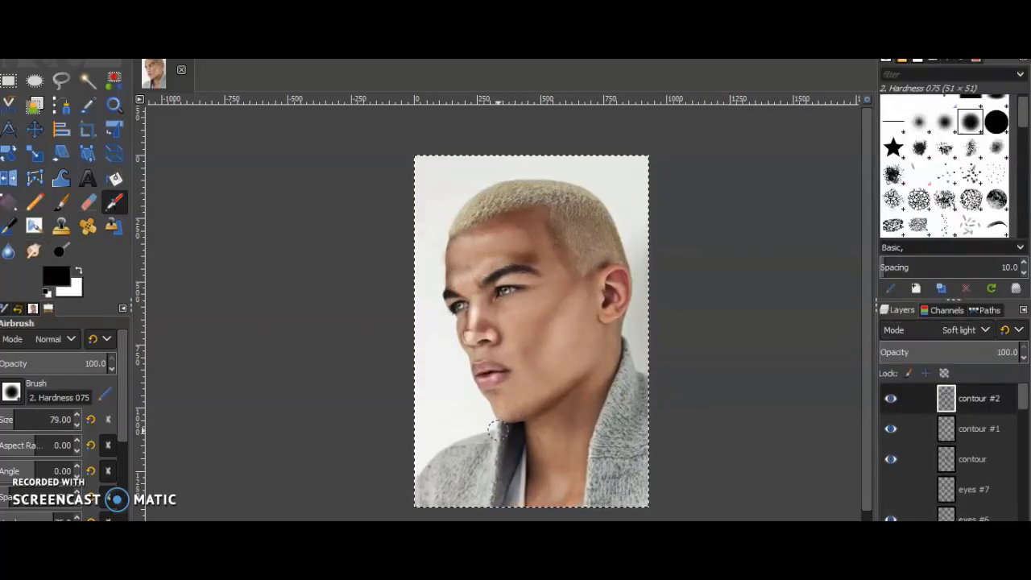
{"action": "key", "text": "s"}
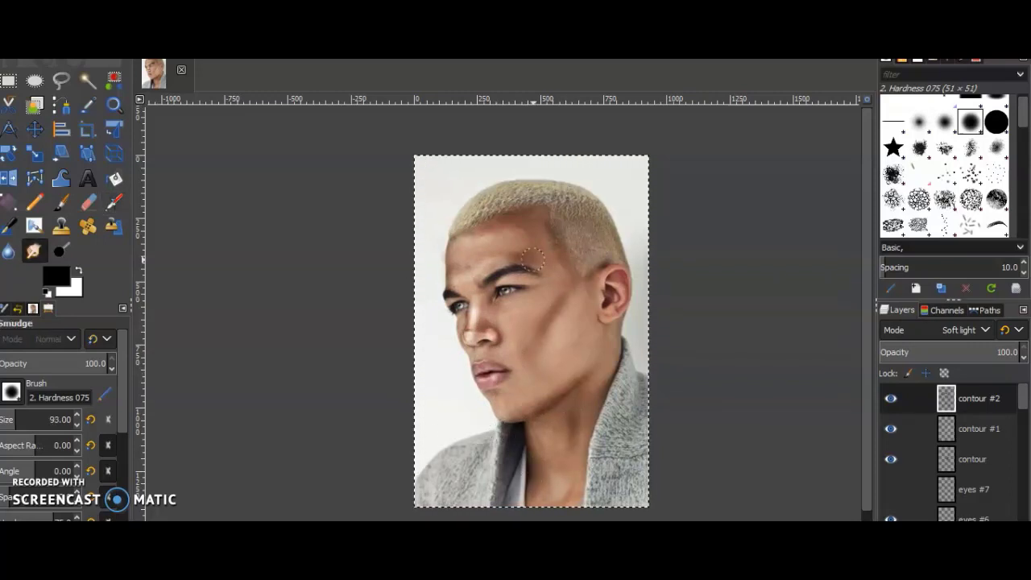
{"action": "key", "text": "x"}
{"action": "key", "text": "a"}
{"action": "left_click", "coordinate": [967, 329]}
{"action": "left_click", "coordinate": [958, 483]}
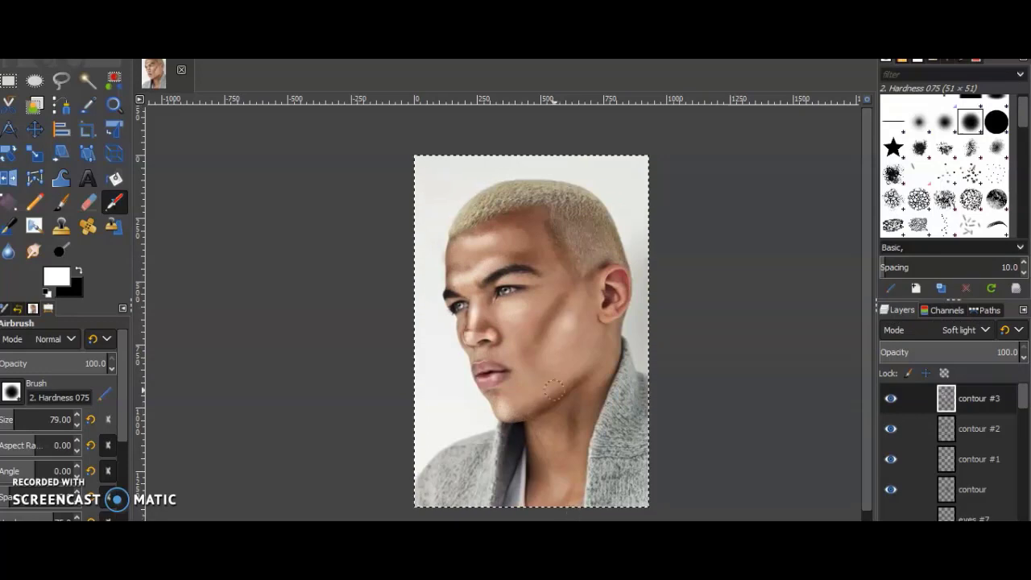
{"action": "key", "text": "s"}
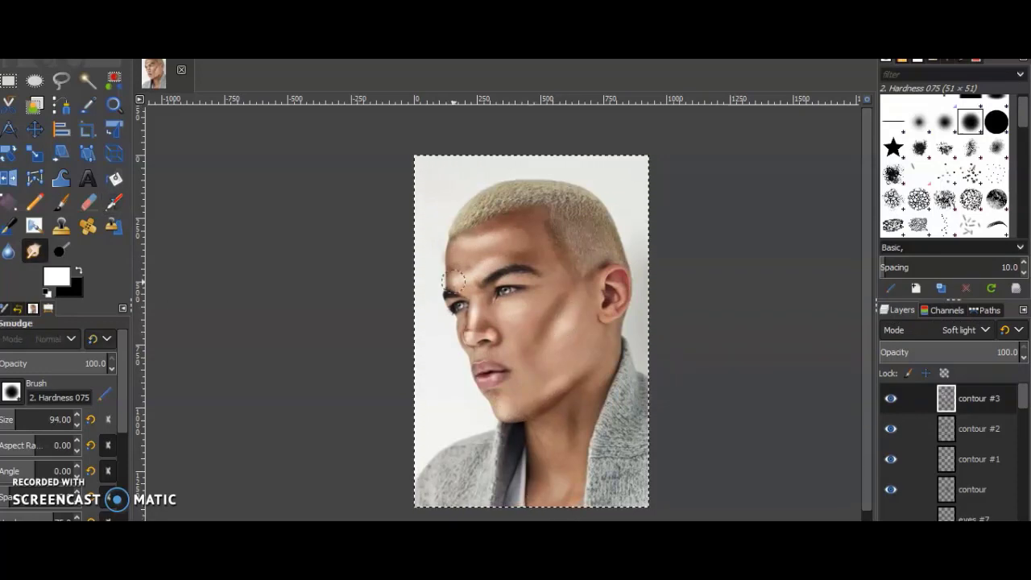
Step: Lower contour #3 opacity to about 45 and make contour #2 the working layer
{"action": "key", "text": "minus"}
{"action": "key", "text": "z"}
{"action": "key", "text": "plus"}
{"action": "left_click_drag", "start_coordinate": [1007, 352], "coordinate": [940, 351]}
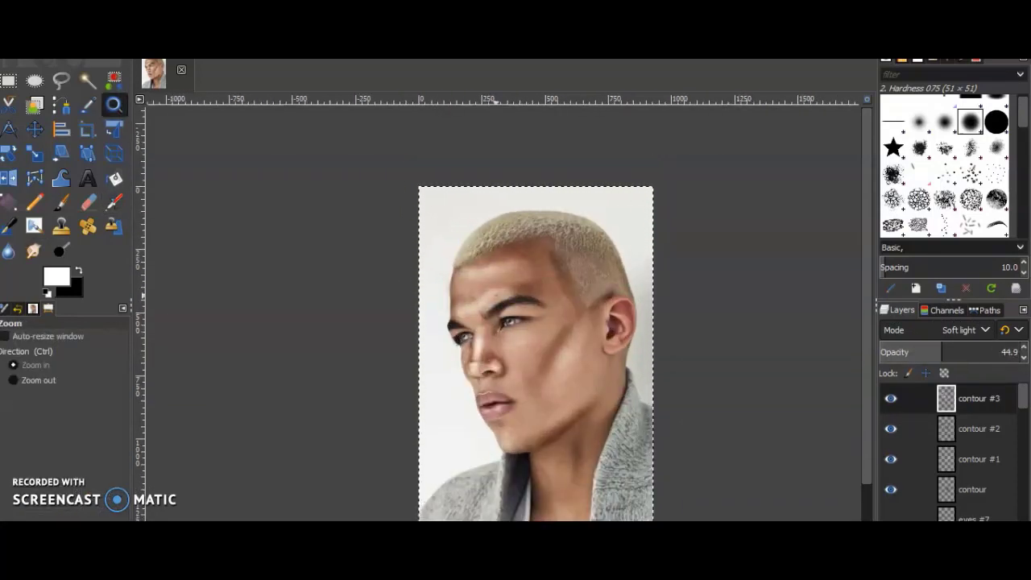
{"action": "key", "text": "minus"}
{"action": "left_click", "coordinate": [979, 428]}
{"action": "key", "text": "s"}
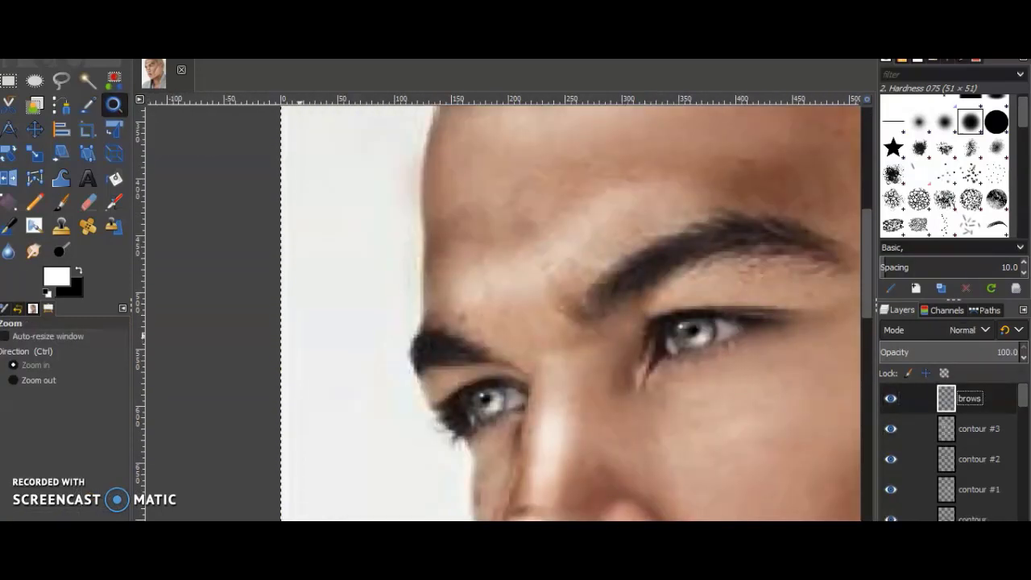
Step: Add the brow fix layer and sample the forehead skin tone
{"action": "type", "text": "ax"}
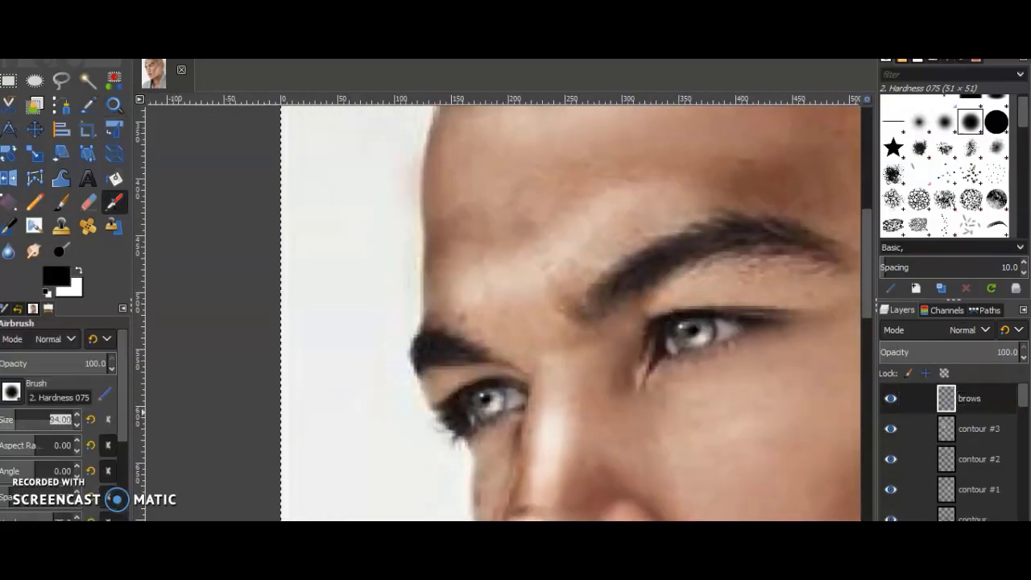
{"action": "type", "text": "26"}
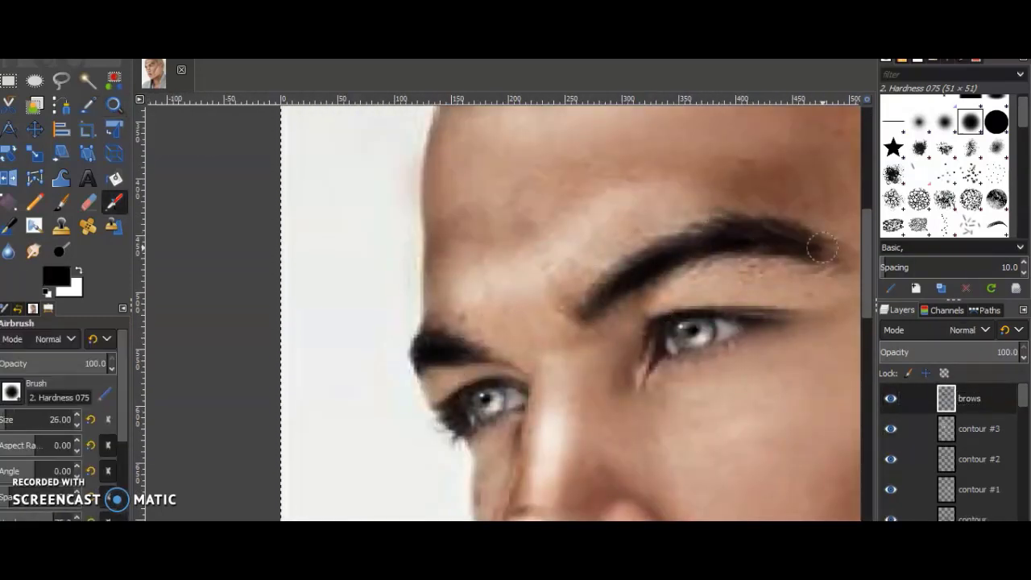
{"action": "key", "text": "shift+ctrl+j"}
{"action": "key", "text": "shift+ctrl+n"}
{"action": "key", "text": "Return"}
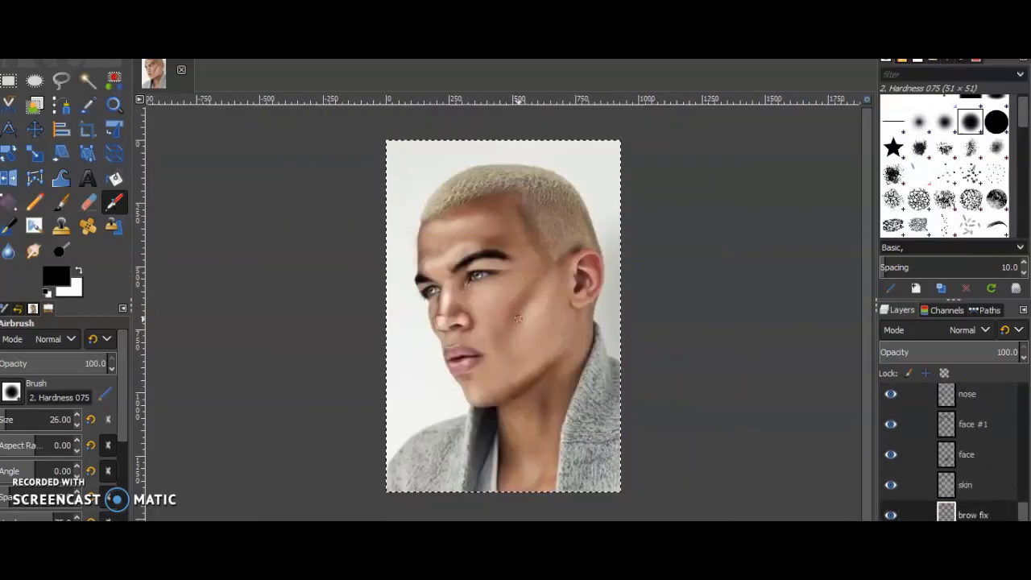
{"action": "key", "text": "z"}
{"action": "left_click_drag", "start_coordinate": [387, 209], "coordinate": [539, 338]}
{"action": "key", "text": "o"}
{"action": "left_click", "coordinate": [499, 242]}
{"action": "left_click", "coordinate": [973, 484]}
{"action": "key", "text": "p"}
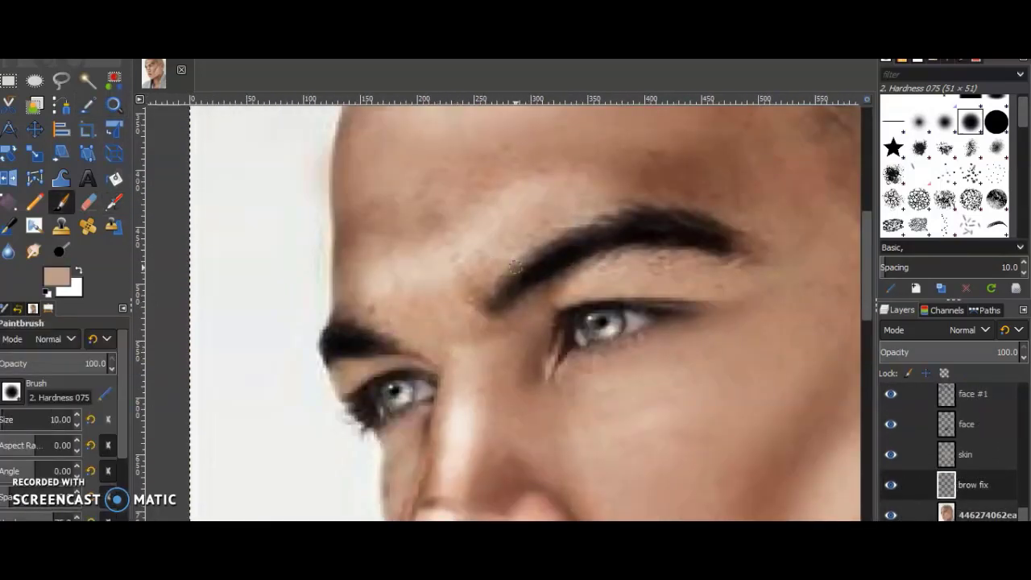
Step: Smudge the right eyebrow edges using skin colour sampled beside the brow
{"action": "key", "text": "shift+ctrl+j"}
{"action": "key", "text": "z"}
{"action": "left_click_drag", "start_coordinate": [447, 209], "coordinate": [600, 306]}
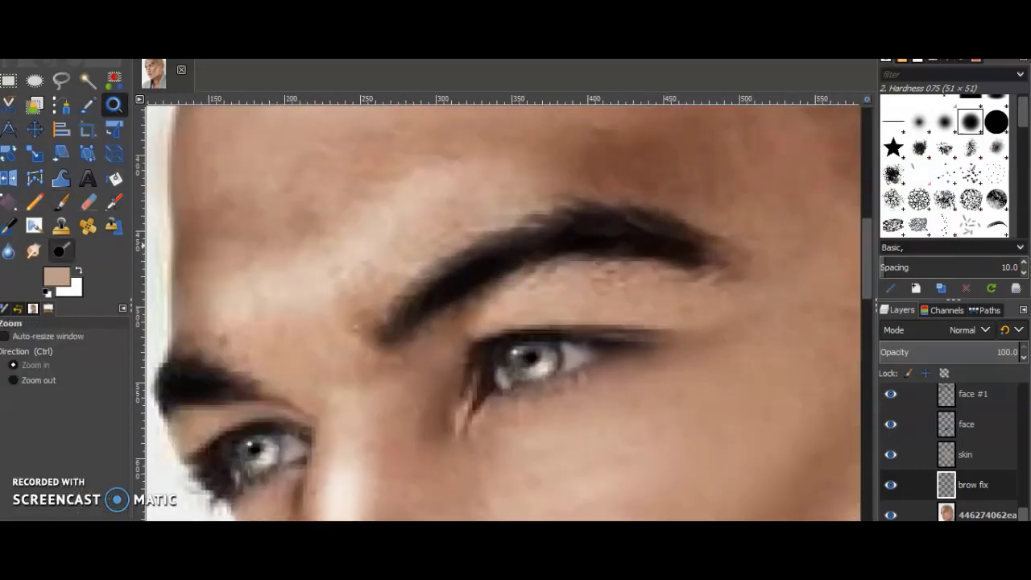
{"action": "key", "text": "s"}
{"action": "key", "text": "o"}
{"action": "left_click", "coordinate": [549, 209]}
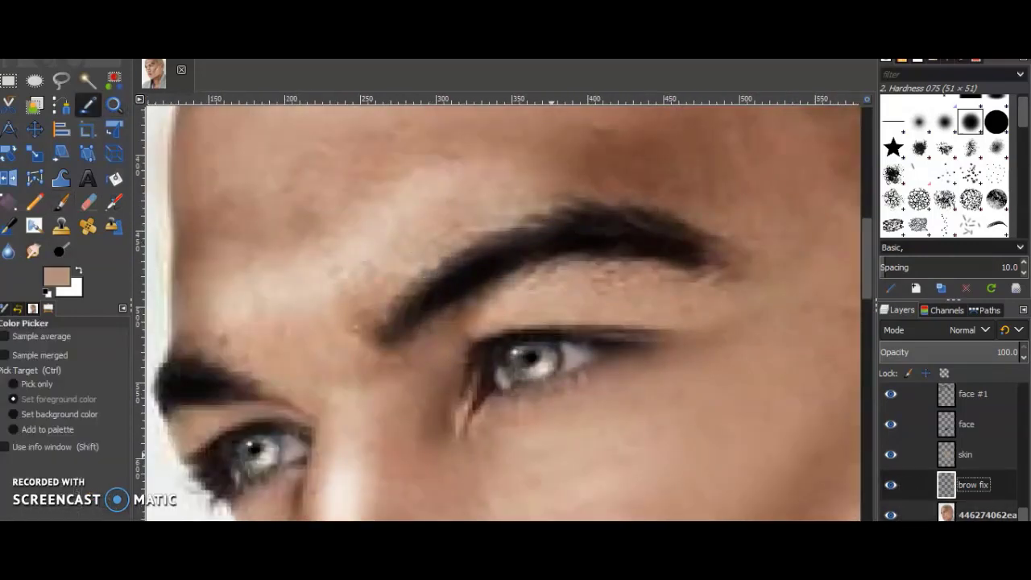
{"action": "key", "text": "p"}
{"action": "key", "text": "s"}
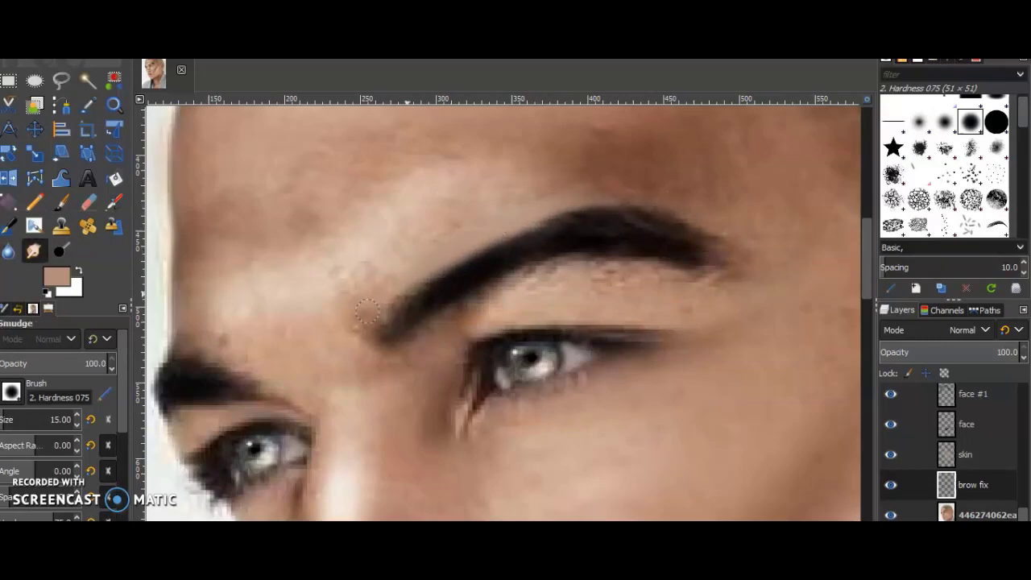
Step: Sample skin near the other eyebrow, smudge its edges, and start the face #2 layer
{"action": "key", "text": "shift+ctrl+j"}
{"action": "key", "text": "m"}
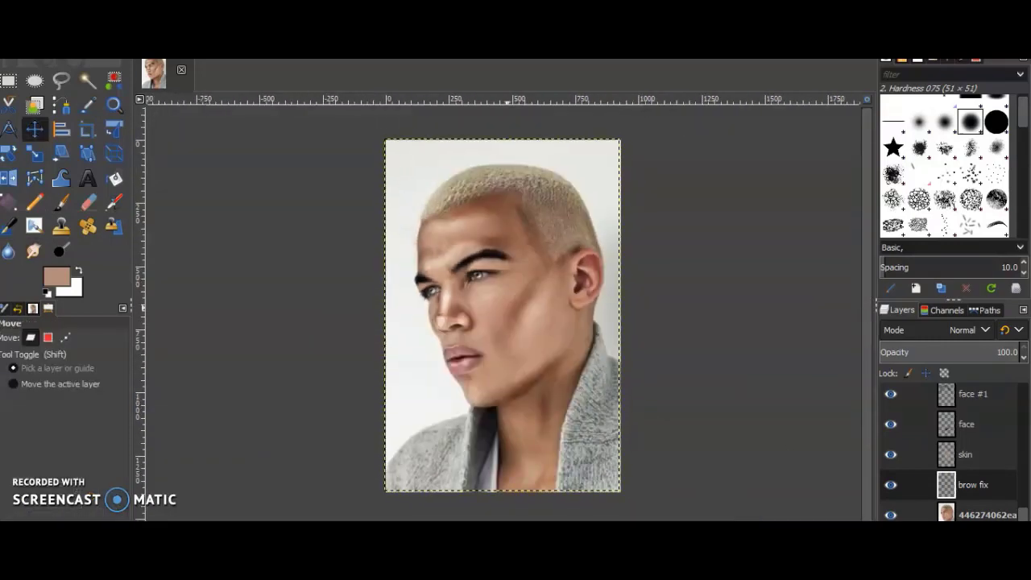
{"action": "scroll", "coordinate": [464, 276], "scroll_direction": "up", "scroll_amount": 5}
{"action": "key", "text": "o"}
{"action": "left_click", "coordinate": [464, 276]}
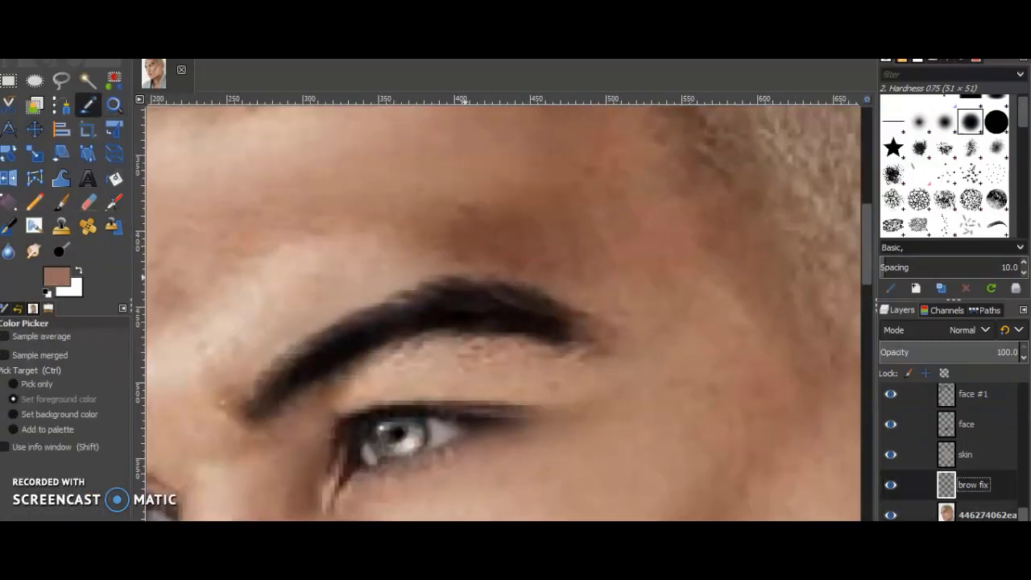
{"action": "key", "text": "s"}
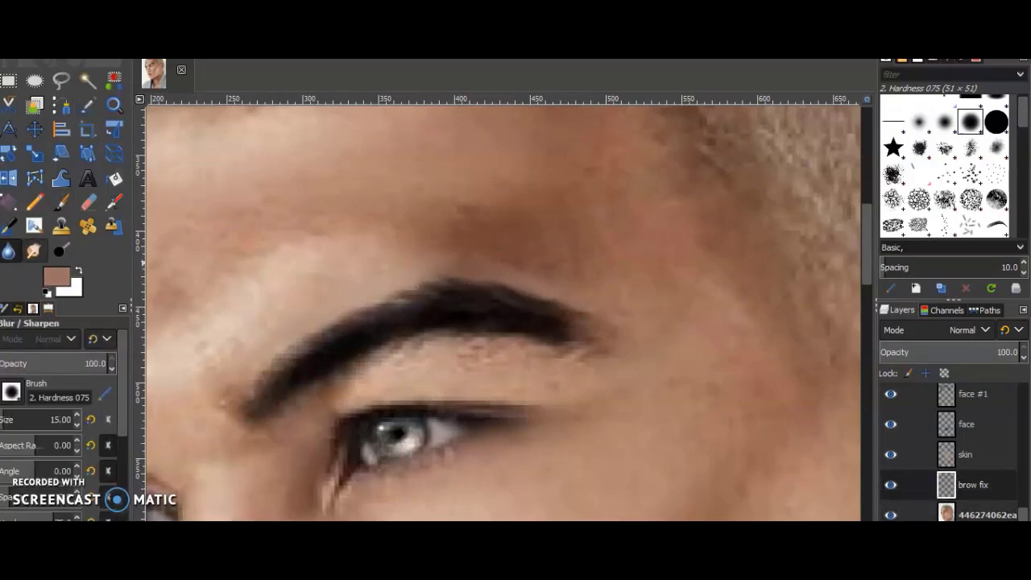
{"action": "key", "text": "shift+ctrl+j"}
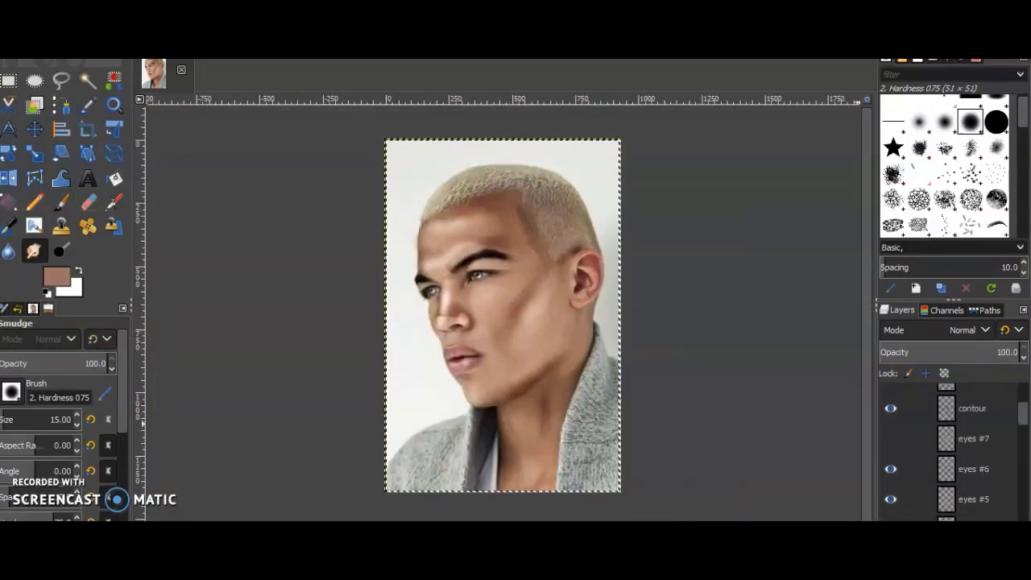
{"action": "key", "text": "shift+ctrl+n"}
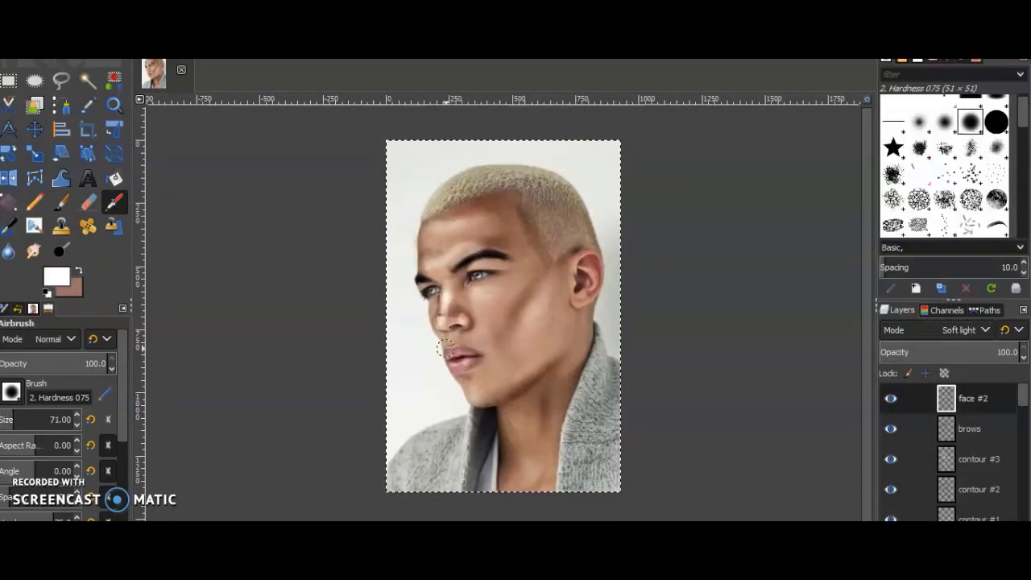
Step: Airbrush a soft light highlight stroke along the jaw and smudge it
{"action": "key", "text": "s"}
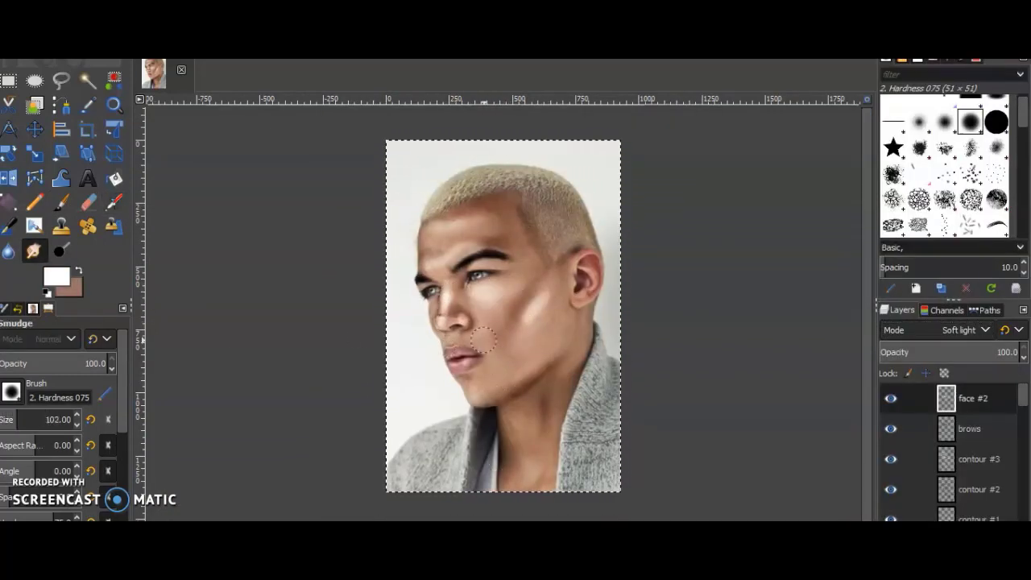
{"action": "key", "text": "a"}
{"action": "left_click_drag", "start_coordinate": [538, 342], "coordinate": [495, 403]}
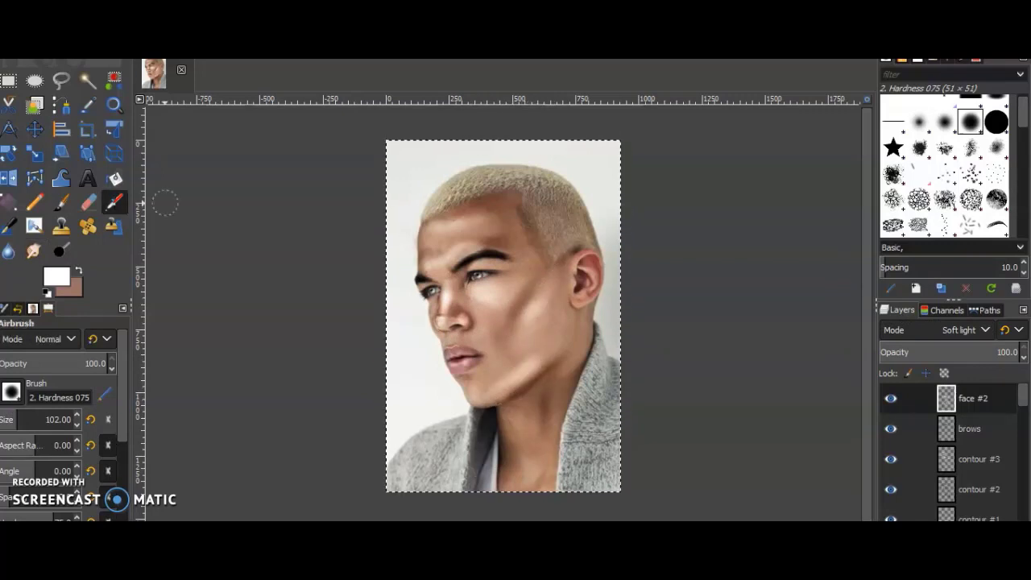
{"action": "key", "text": "s"}
Step: Add a new face #3 layer with default black and white colours
{"action": "key", "text": "shift+ctrl+n"}
{"action": "key", "text": "Return"}
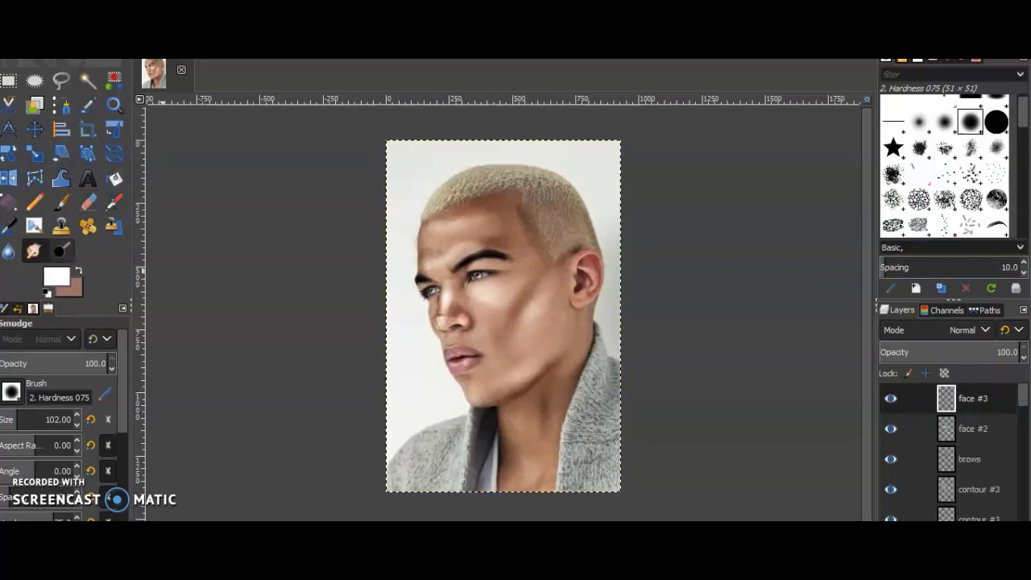
{"action": "key", "text": "d"}
{"action": "key", "text": "a"}
{"action": "key", "text": "s"}
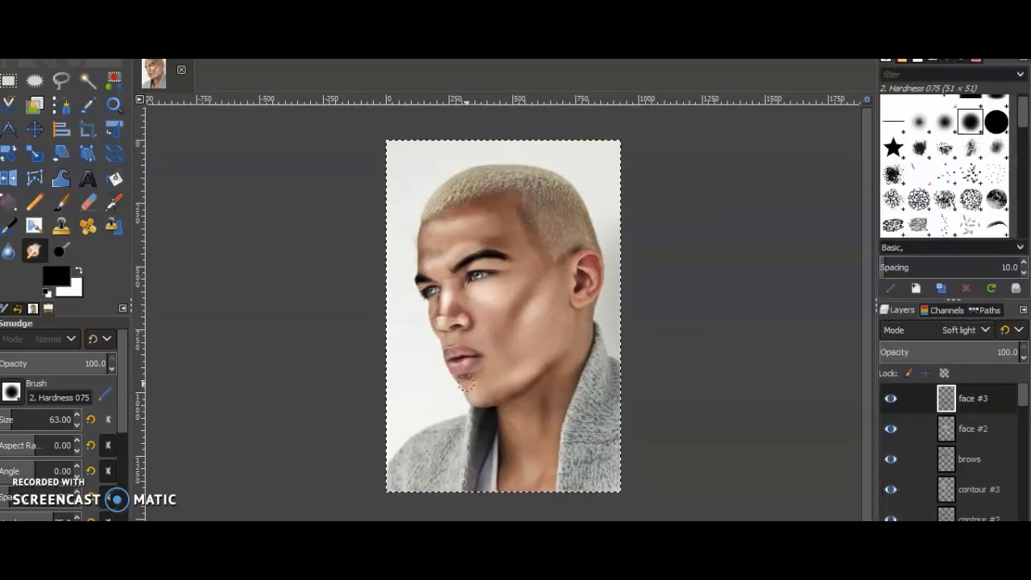
Step: Add a face #4 layer and set it to Soft light blending
{"action": "key", "text": "shift+ctrl+n"}
{"action": "key", "text": "Return"}
{"action": "key", "text": "minus"}
{"action": "key", "text": "a"}
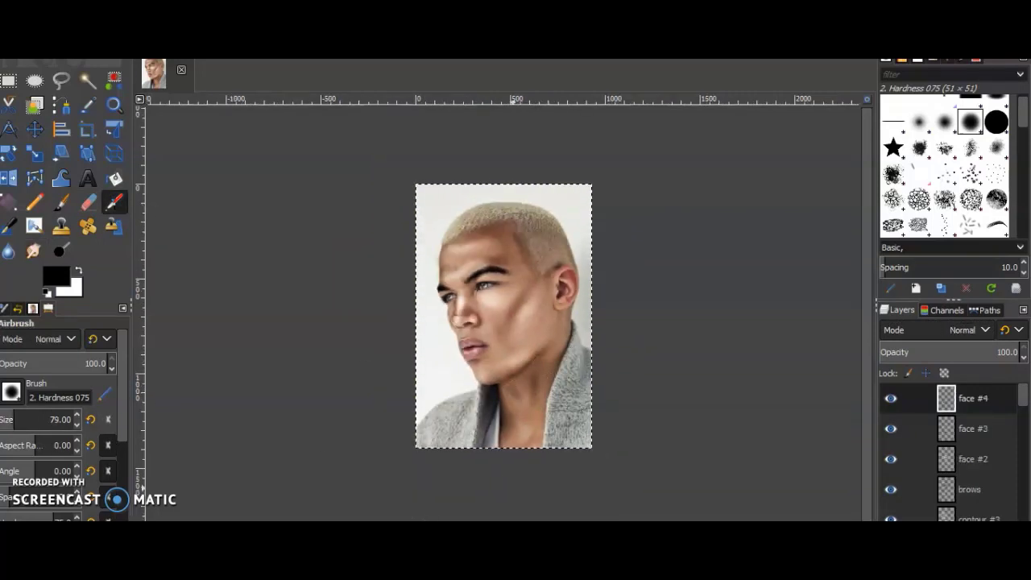
{"action": "key", "text": "s"}
{"action": "key", "text": "shift+plus"}
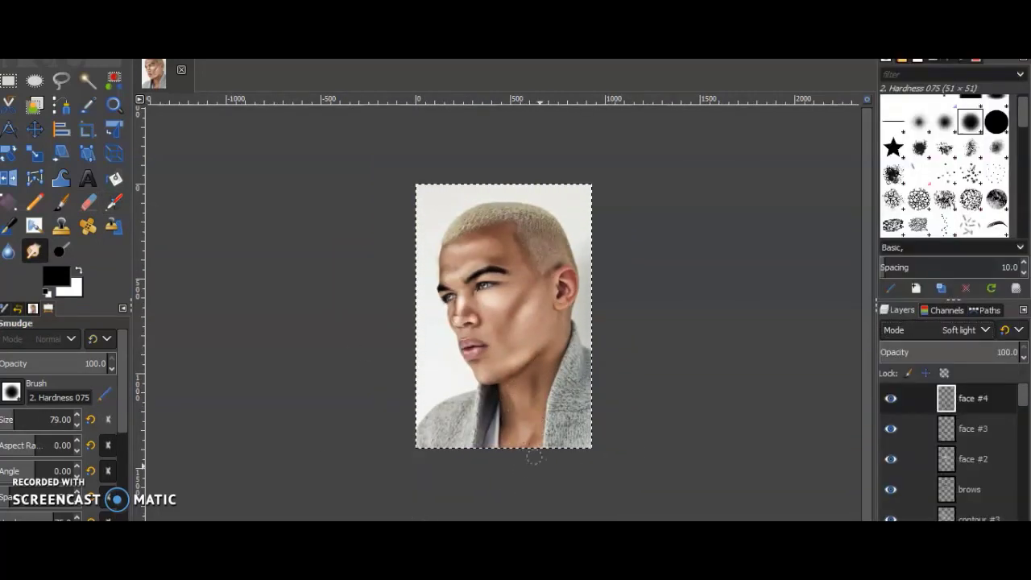
Step: Add a face #5 layer, paint a white neck highlight, and set it to Overlay
{"action": "key", "text": "shift+ctrl+n"}
{"action": "key", "text": "x"}
{"action": "left_click_drag", "start_coordinate": [508, 383], "coordinate": [524, 406]}
{"action": "left_click", "coordinate": [966, 330]}
{"action": "left_click", "coordinate": [909, 331]}
Step: Smudge the highlight, switch face #5 to Soft light, and restore black as paint colour
{"action": "key", "text": "s"}
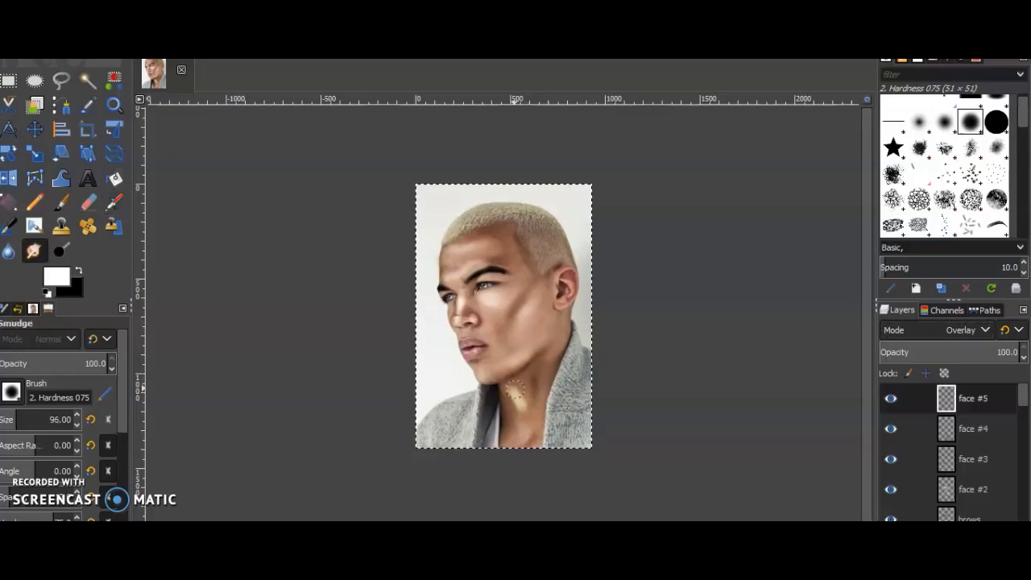
{"action": "key", "text": "shift+plus"}
{"action": "key", "text": "a"}
{"action": "key", "text": "s"}
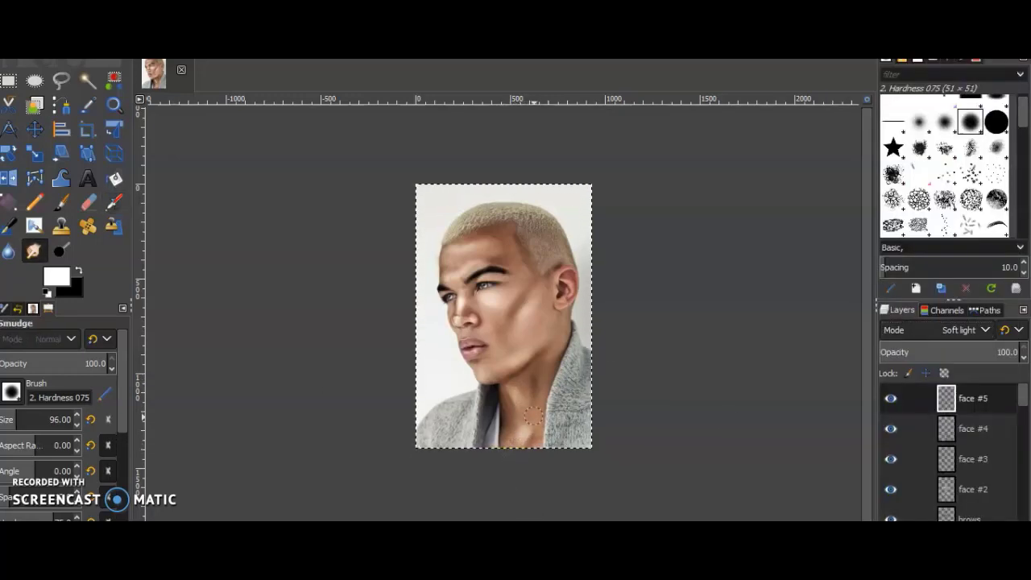
{"action": "key", "text": "a"}
{"action": "key", "text": "x"}
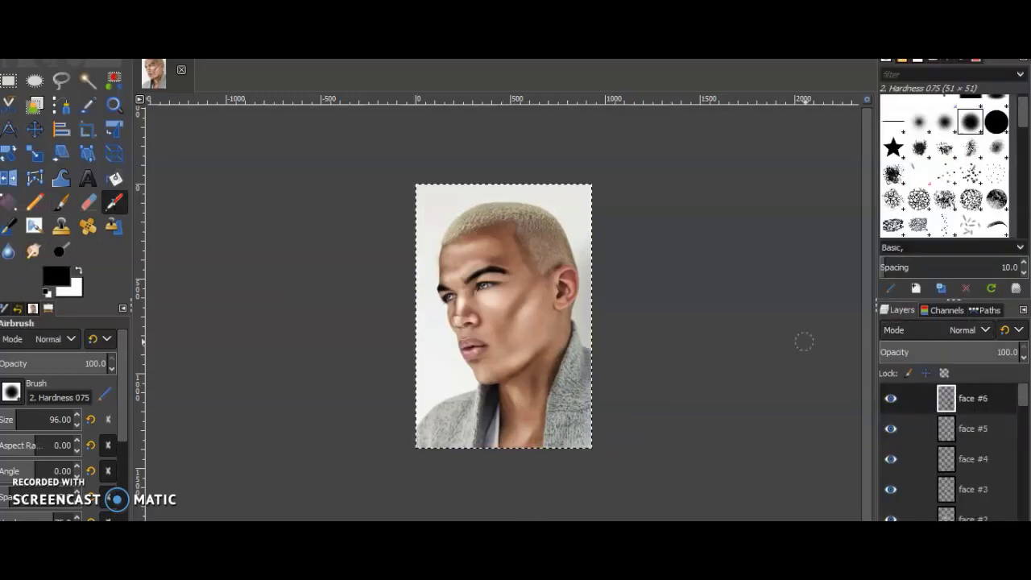
Step: Add face #6 and face #7, paint a white neck stroke, and set face #7 to Soft light
{"action": "key", "text": "shift+ctrl+n"}
{"action": "key", "text": "x"}
{"action": "key", "text": "shift+ctrl+n"}
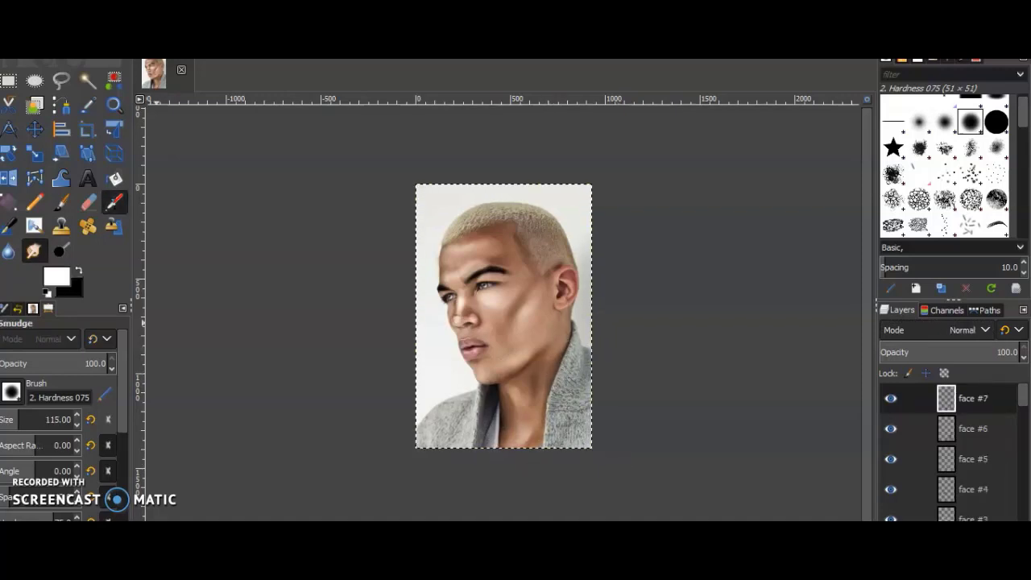
{"action": "left_click_drag", "start_coordinate": [556, 330], "coordinate": [554, 364]}
{"action": "left_click", "coordinate": [963, 329]}
{"action": "left_click", "coordinate": [958, 451]}
{"action": "key", "text": "s"}
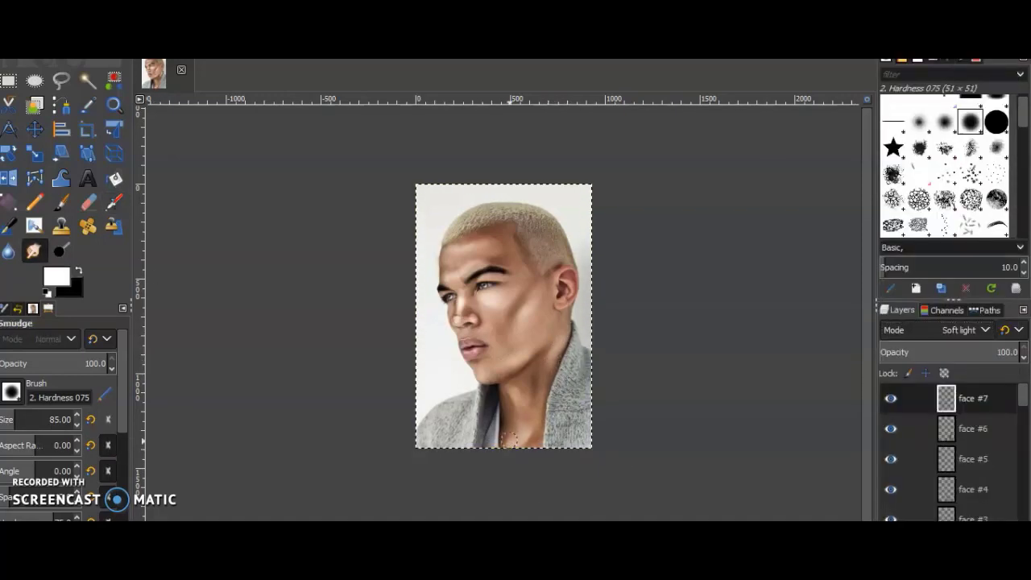
Step: Add a face #8 layer set to Overlay blending
{"action": "key", "text": "a"}
{"action": "key", "text": "shift+ctrl+n"}
{"action": "left_click", "coordinate": [963, 330]}
{"action": "left_click", "coordinate": [910, 443]}
{"action": "left_click", "coordinate": [525, 308]}
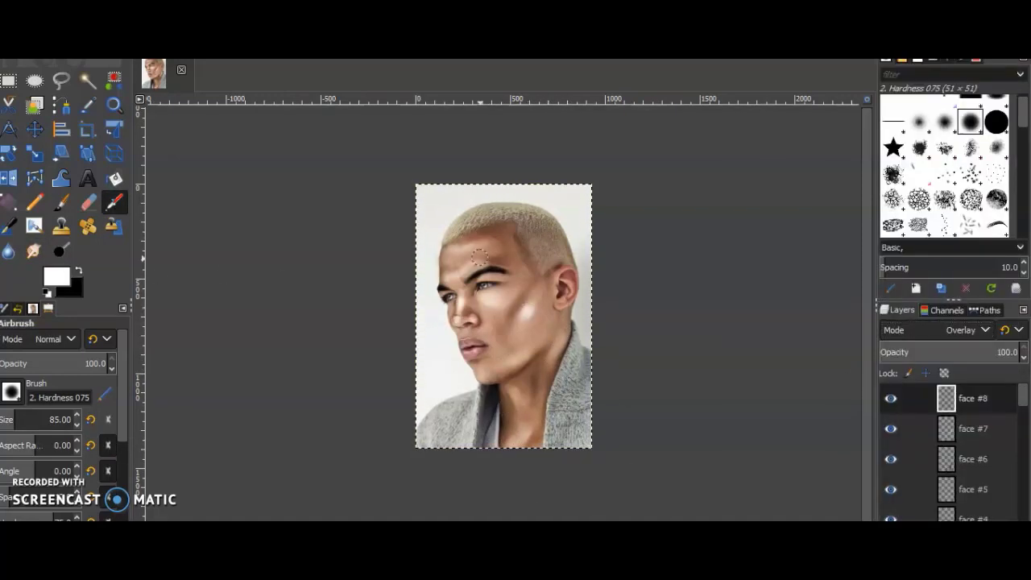
Step: Paint a bright jawline highlight, smudge it, and lower face #8 opacity to 25.4
{"action": "left_click_drag", "start_coordinate": [512, 359], "coordinate": [531, 354]}
{"action": "key", "text": "s"}
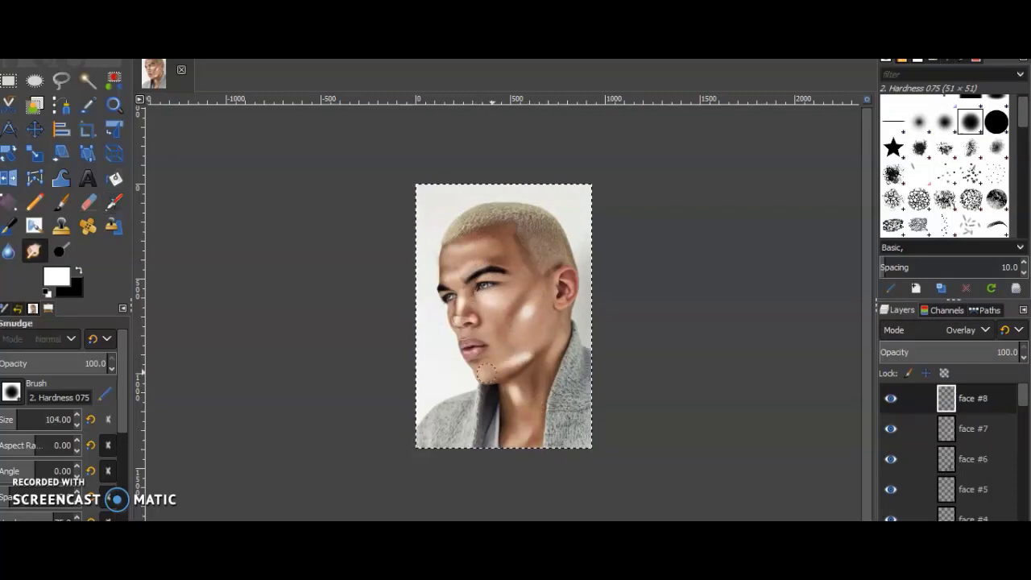
{"action": "left_click_drag", "start_coordinate": [999, 352], "coordinate": [916, 352]}
{"action": "key", "text": "z"}
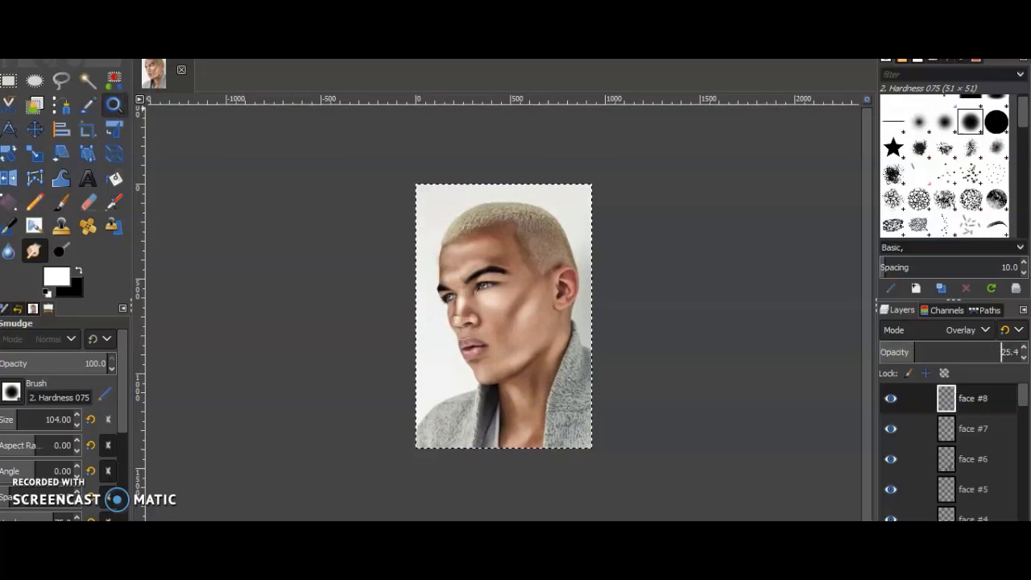
{"action": "left_click", "coordinate": [491, 229]}
Step: Create a new layer named 'hair'
{"action": "key", "text": "shift+ctrl+n"}
{"action": "type", "text": "hair"}
{"action": "key", "text": "Return"}
Step: Set the hair layer to Soft light and paint thin black strands with a 3 px brush
{"action": "key", "text": "p"}
{"action": "key", "text": "x"}
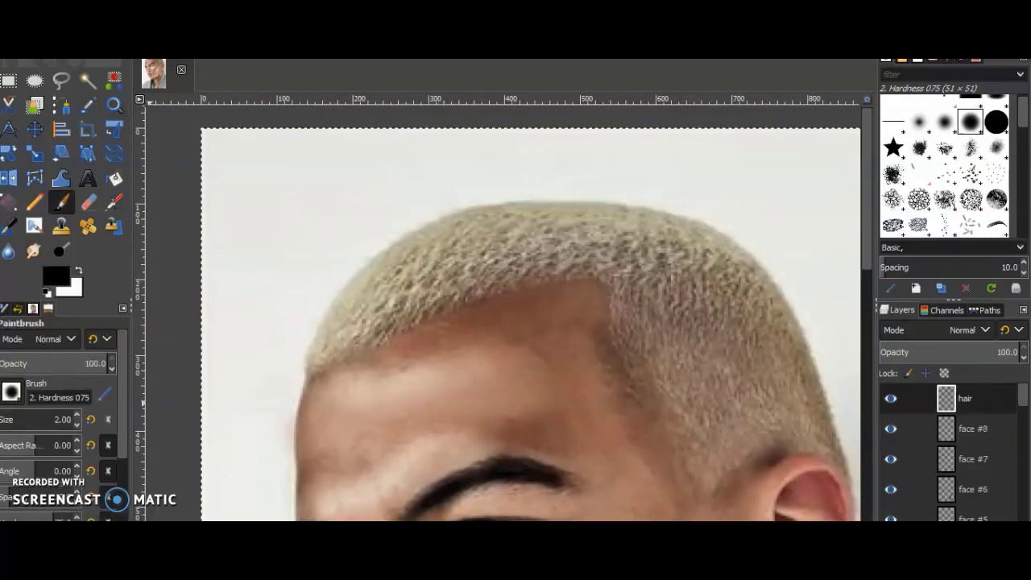
{"action": "key", "text": "bracketright"}
{"action": "left_click", "coordinate": [966, 329]}
{"action": "left_click", "coordinate": [951, 347]}
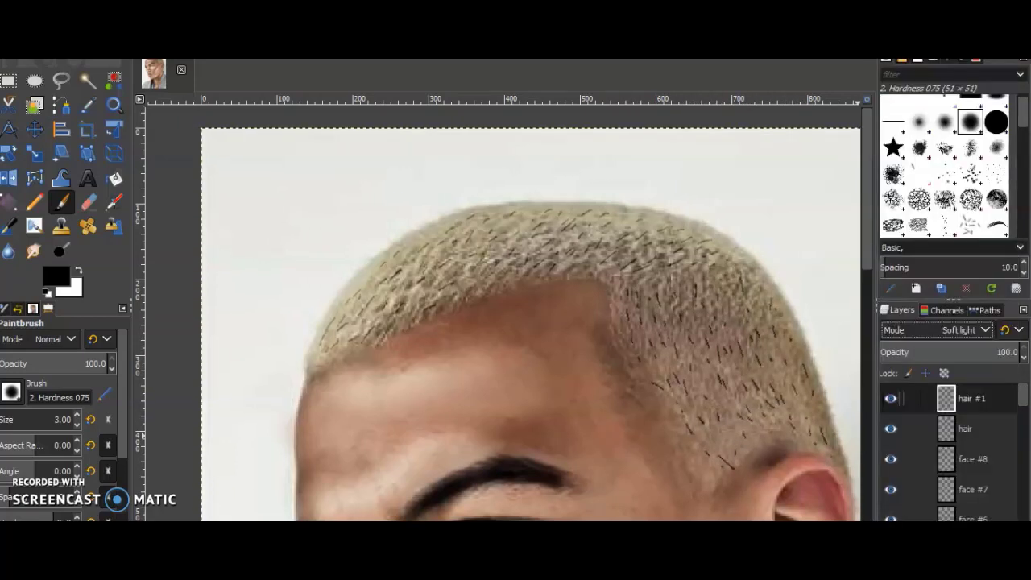
{"action": "scroll", "coordinate": [951, 451], "scroll_direction": "down", "scroll_amount": 5}
{"action": "left_click", "coordinate": [33, 250]}
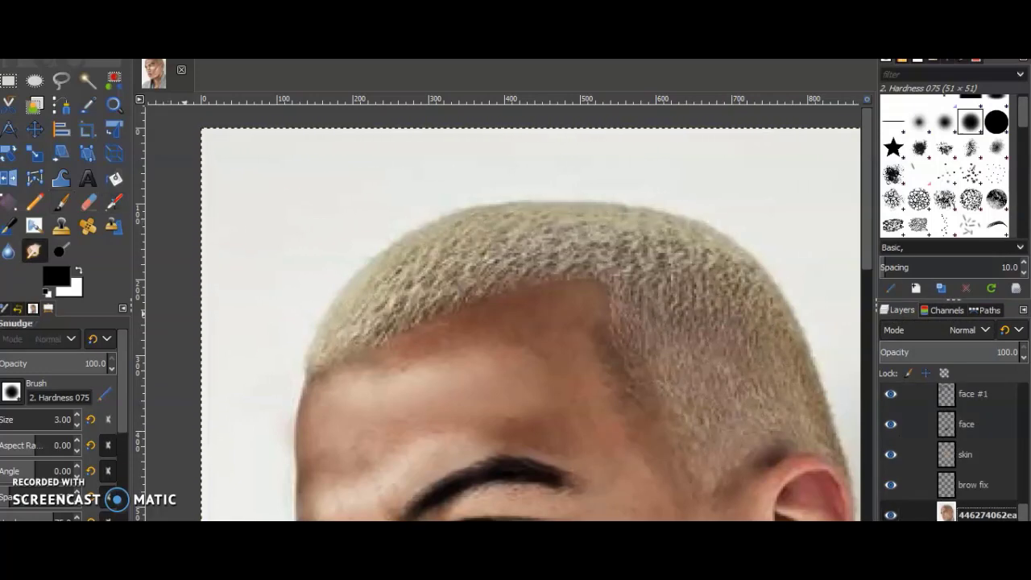
{"action": "scroll", "coordinate": [456, 203], "scroll_direction": "down", "scroll_amount": 3}
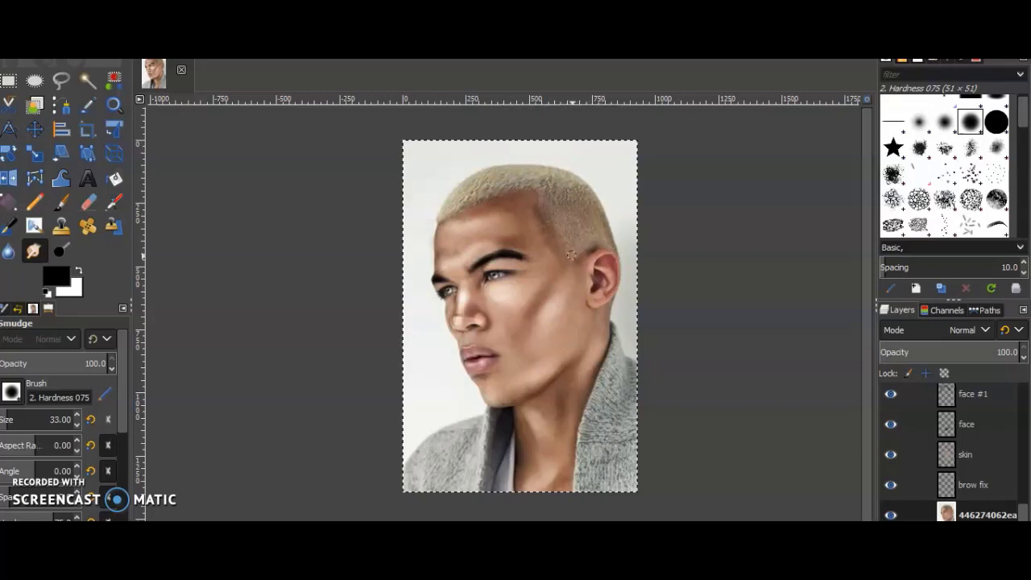
{"action": "scroll", "coordinate": [950, 450], "scroll_direction": "up", "scroll_amount": 5}
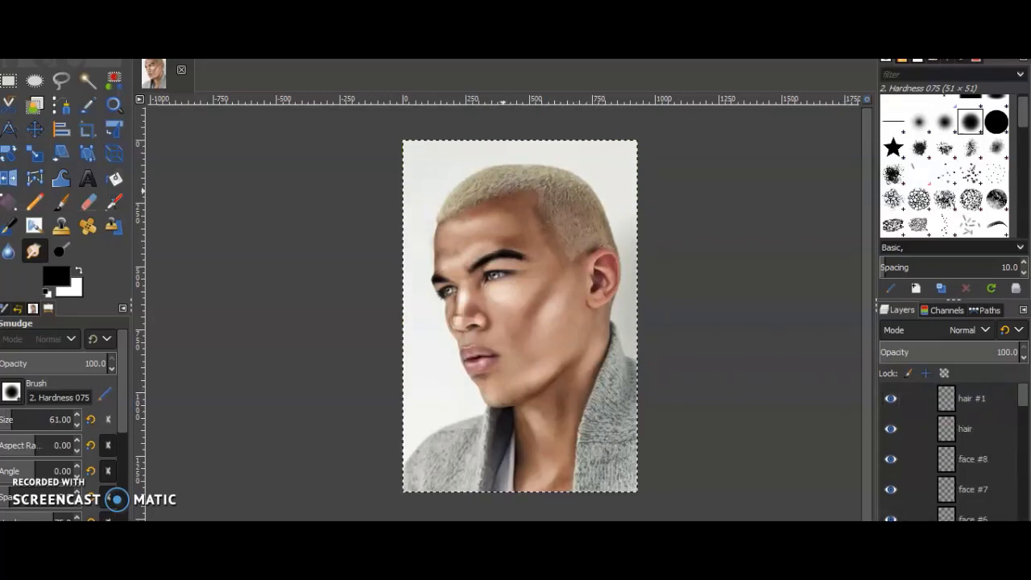
Step: Select the hair layer and zoom in on the hairline
{"action": "left_click", "coordinate": [964, 429]}
{"action": "key", "text": "Page_Up"}
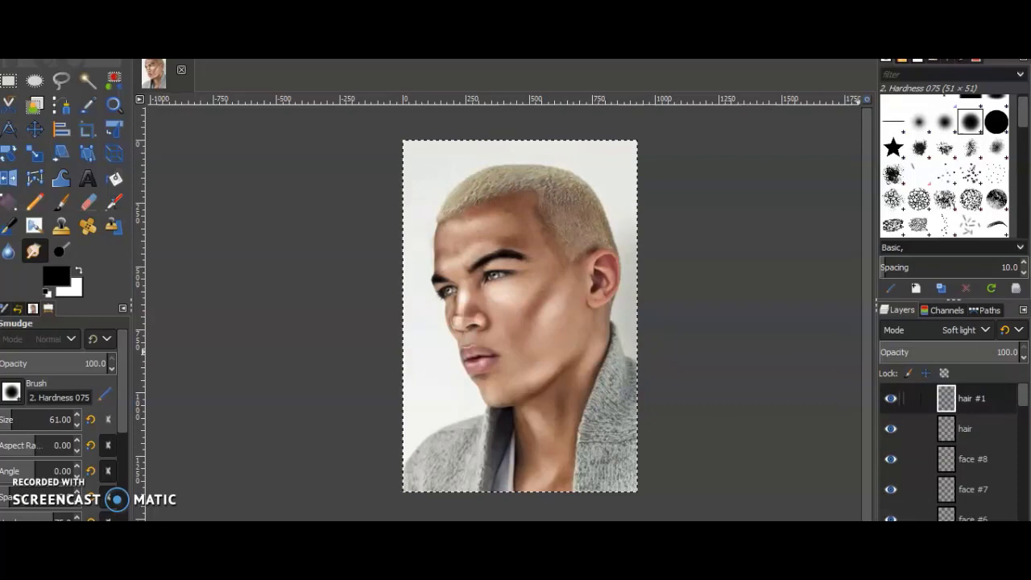
{"action": "key", "text": "Page_Down"}
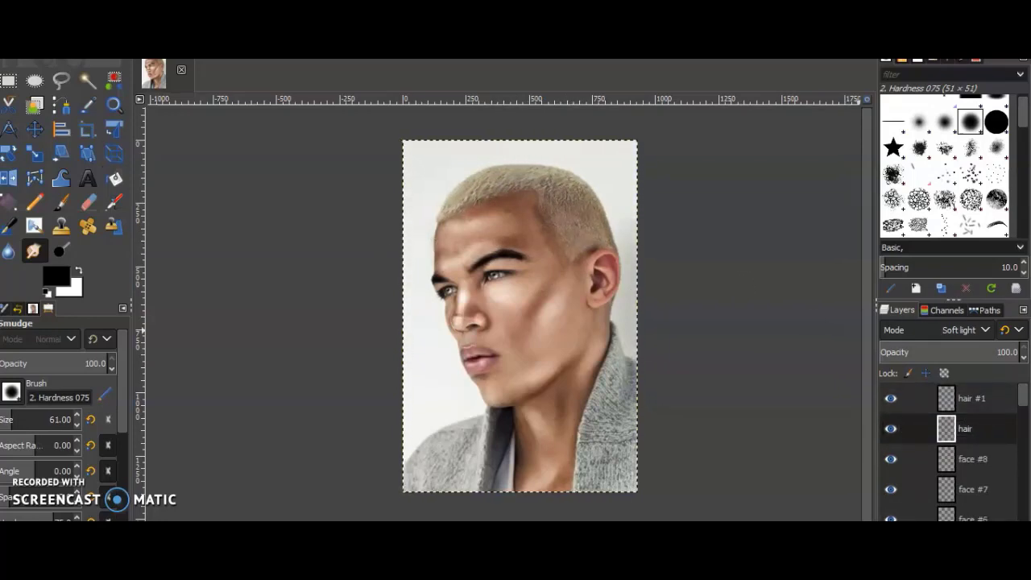
{"action": "key", "text": "Page_Down"}
{"action": "key", "text": "Page_Down"}
{"action": "key", "text": "Page_Down"}
{"action": "key", "text": "Home"}
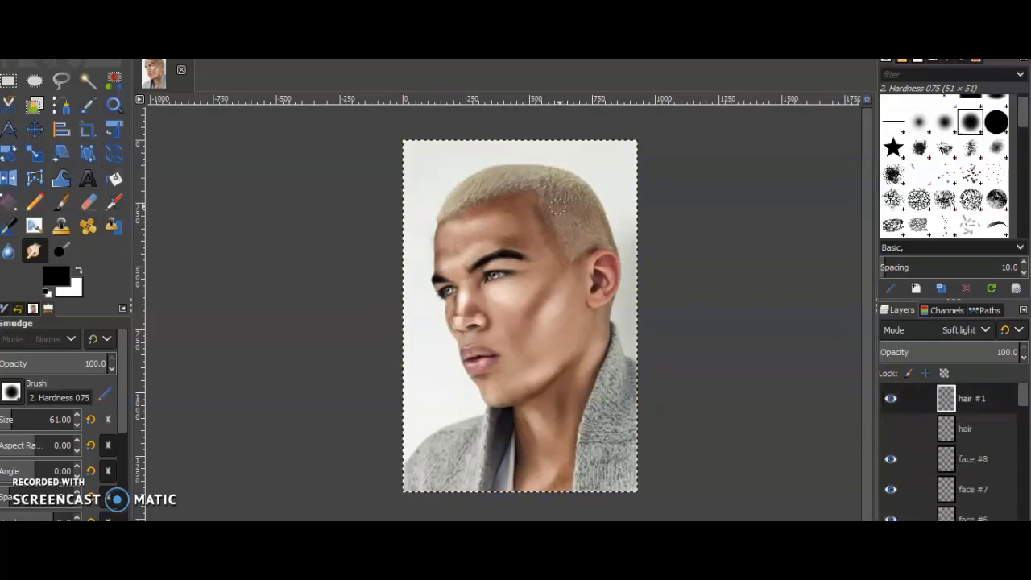
{"action": "key", "text": "z"}
Step: Add a hair #2 layer, paint a thin strand at the hairline, and set Soft light
{"action": "key", "text": "shift+ctrl+n"}
{"action": "key", "text": "Return"}
{"action": "key", "text": "p"}
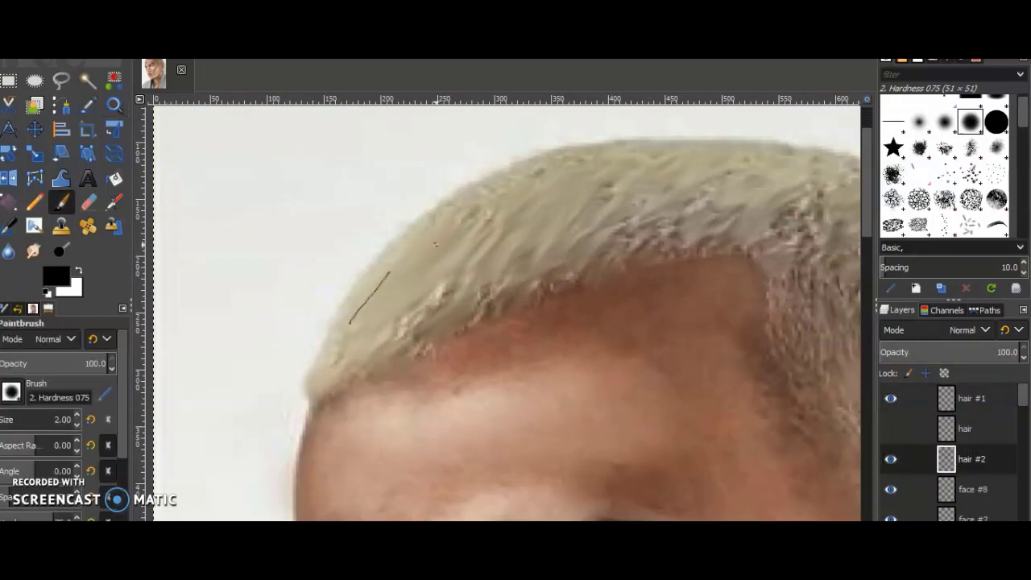
{"action": "left_click_drag", "start_coordinate": [627, 200], "coordinate": [598, 243]}
{"action": "left_click", "coordinate": [967, 329]}
{"action": "left_click", "coordinate": [967, 329]}
{"action": "key", "text": "s"}
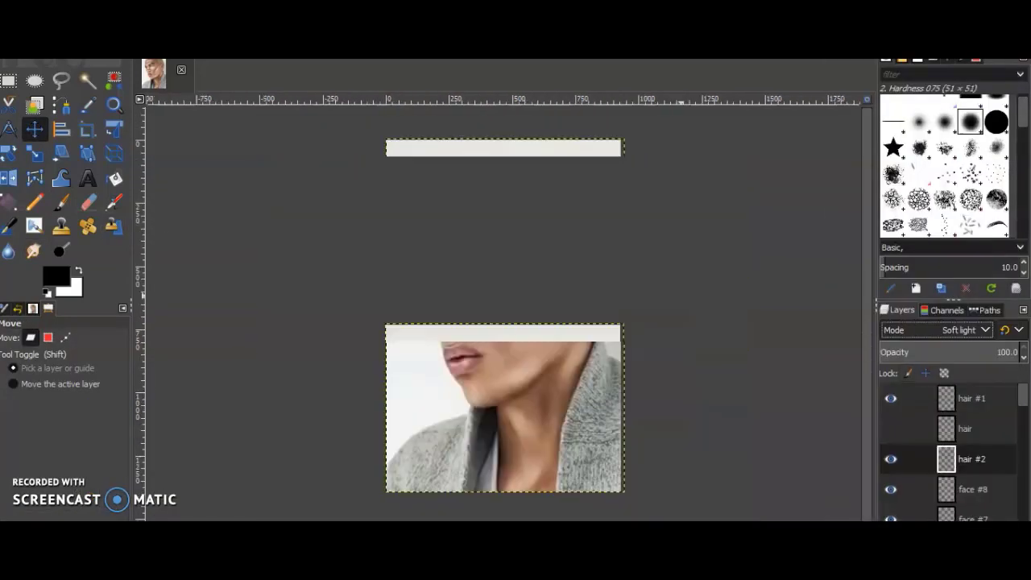
Step: Add a hair #3 layer and airbrush and smudge the hair with white
{"action": "key", "text": "Page_Up"}
{"action": "key", "text": "Page_Up"}
{"action": "key", "text": "ctrl+shift+n"}
{"action": "key", "text": "Return"}
{"action": "key", "text": "a"}
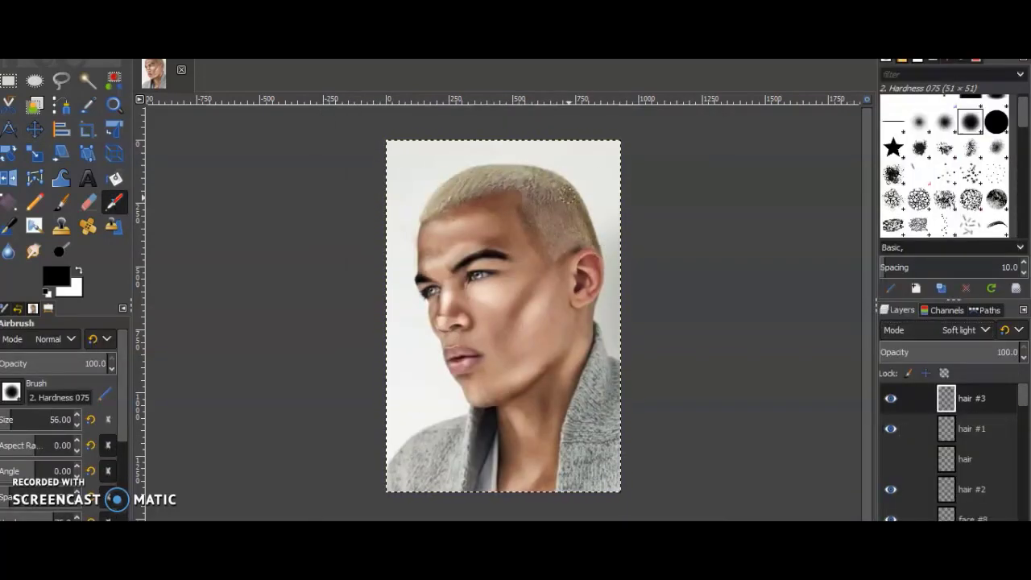
{"action": "key", "text": "s"}
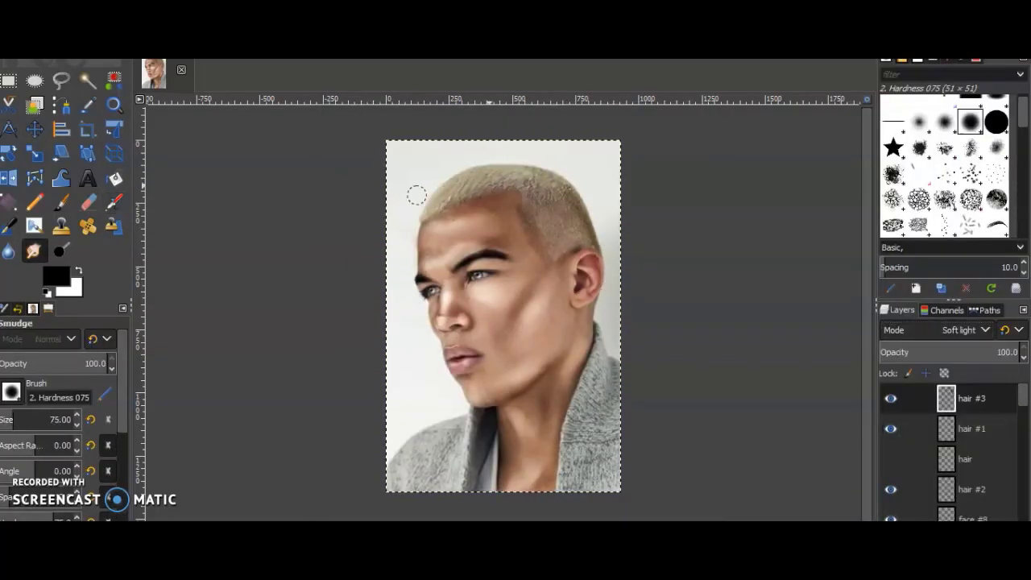
{"action": "key", "text": "x"}
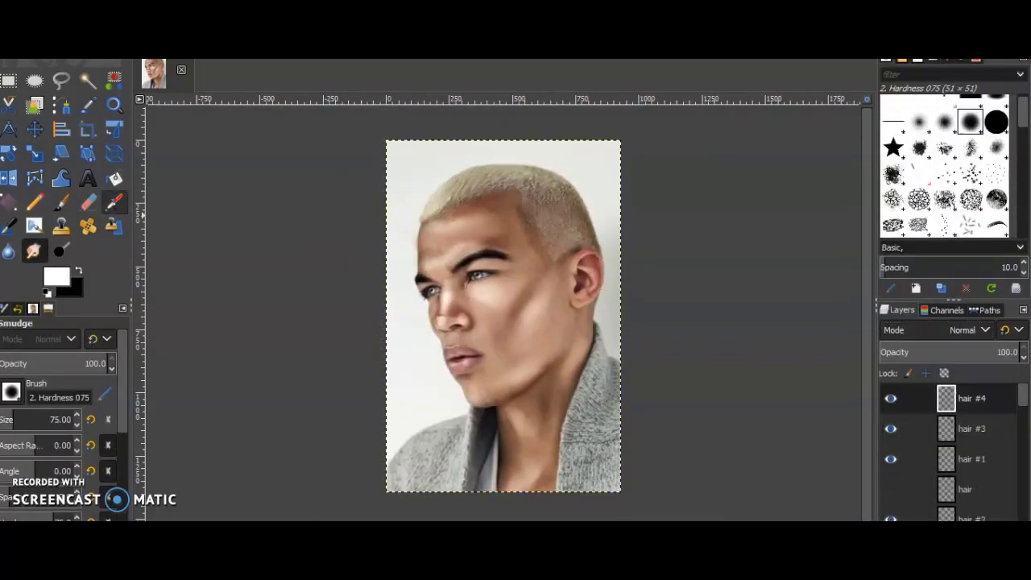
Step: Set hair #4 and the next hair layer to Soft light, airbrushing black strokes
{"action": "left_click", "coordinate": [966, 329]}
{"action": "left_click", "coordinate": [934, 516]}
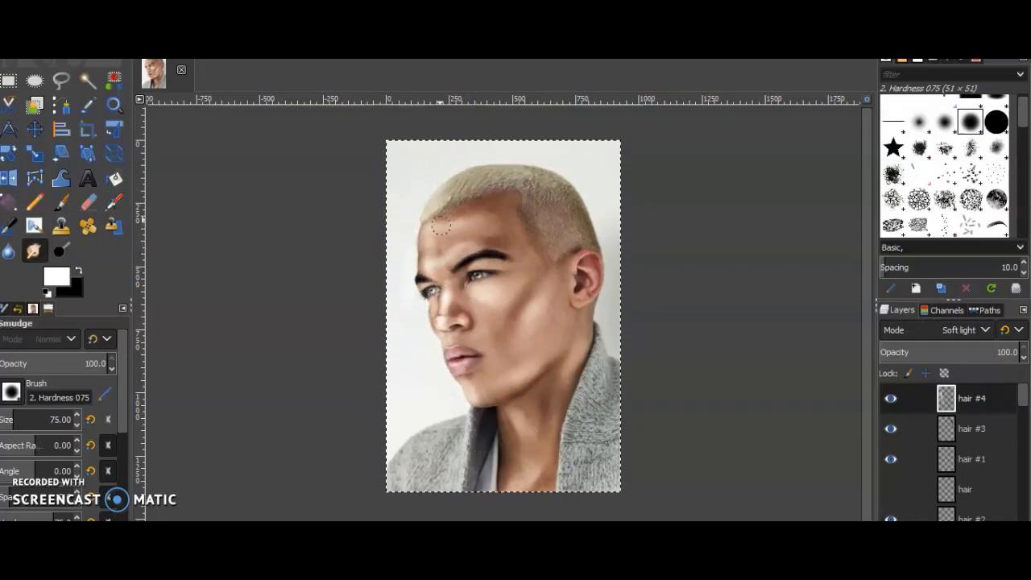
{"action": "key", "text": "a"}
{"action": "key", "text": "x"}
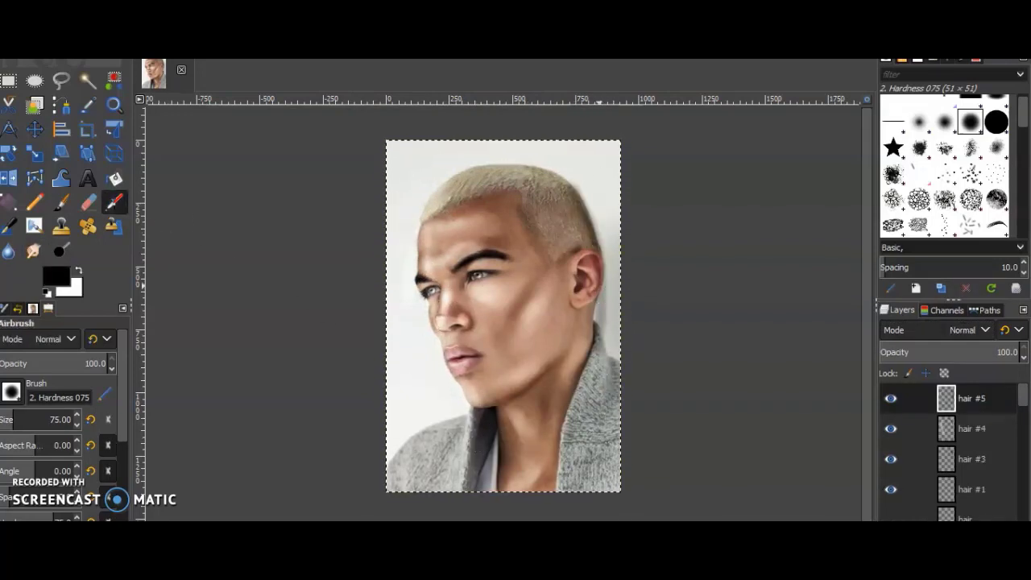
{"action": "left_click", "coordinate": [966, 330]}
{"action": "left_click", "coordinate": [923, 308]}
{"action": "key", "text": "s"}
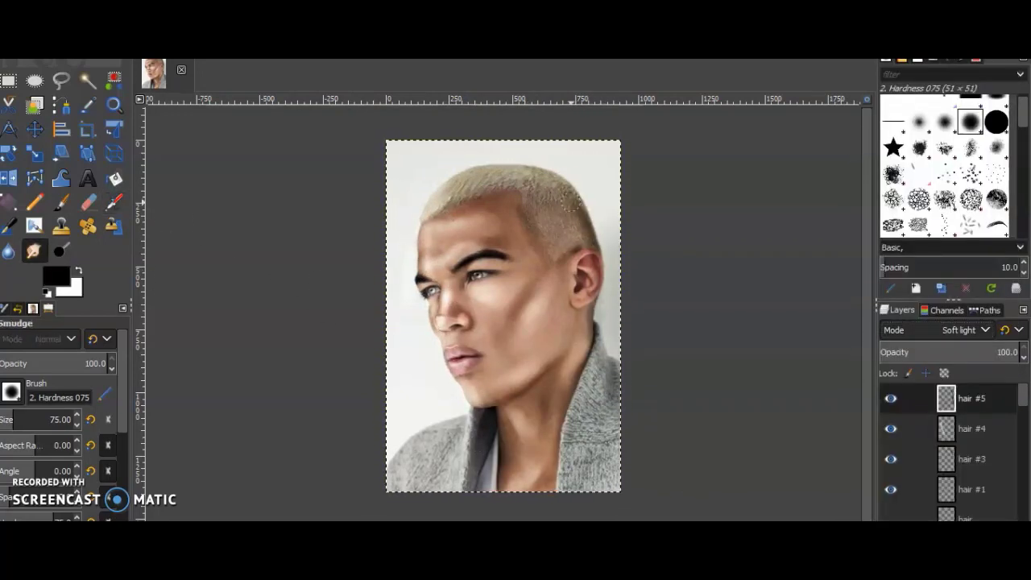
Step: Add a Soft light hair #6 layer painted in white, then start a new clothes layer
{"action": "key", "text": "shift+ctrl+n"}
{"action": "key", "text": "x"}
{"action": "key", "text": "a"}
{"action": "left_click", "coordinate": [966, 329]}
{"action": "left_click", "coordinate": [922, 308]}
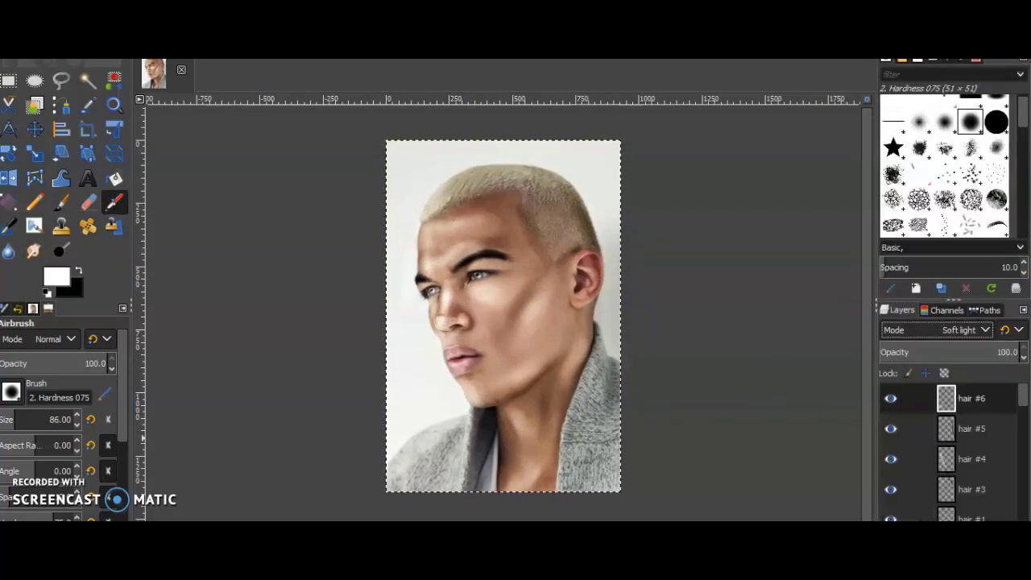
{"action": "key", "text": "s"}
{"action": "key", "text": "shift+ctrl+n"}
Step: Name the new layer 'clothes' and zoom in on the neck and sweater
{"action": "type", "text": "clothes"}
{"action": "key", "text": "Return"}
{"action": "key", "text": "z"}
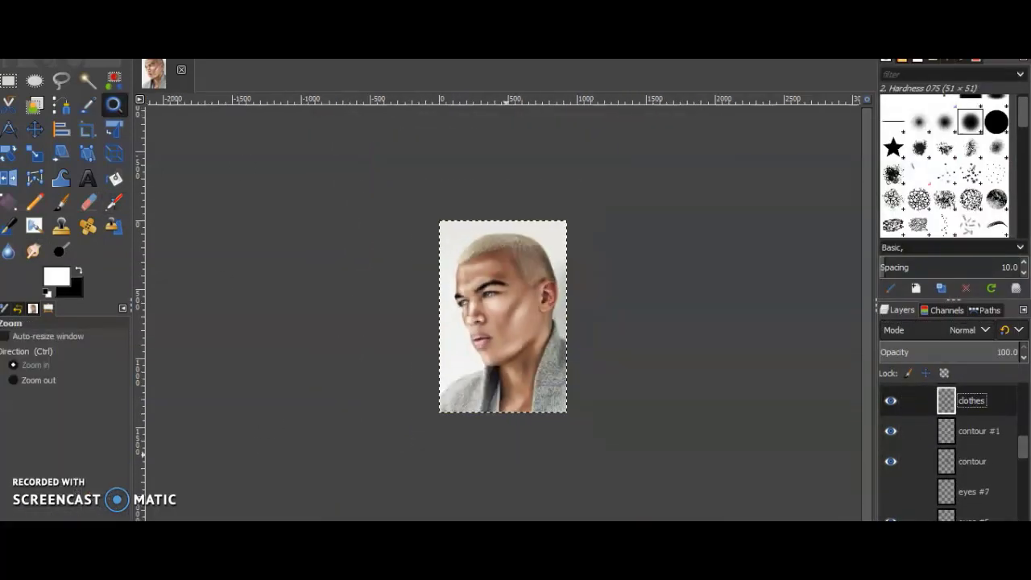
{"action": "left_click", "coordinate": [447, 294]}
Step: Airbrush black shading over the sweater, shoulder and collar on the Soft light clothes layer
{"action": "key", "text": "a"}
{"action": "key", "text": "a"}
{"action": "key", "text": "x"}
{"action": "left_click_drag", "start_coordinate": [447, 274], "coordinate": [440, 412]}
{"action": "left_click_drag", "start_coordinate": [644, 250], "coordinate": [650, 413]}
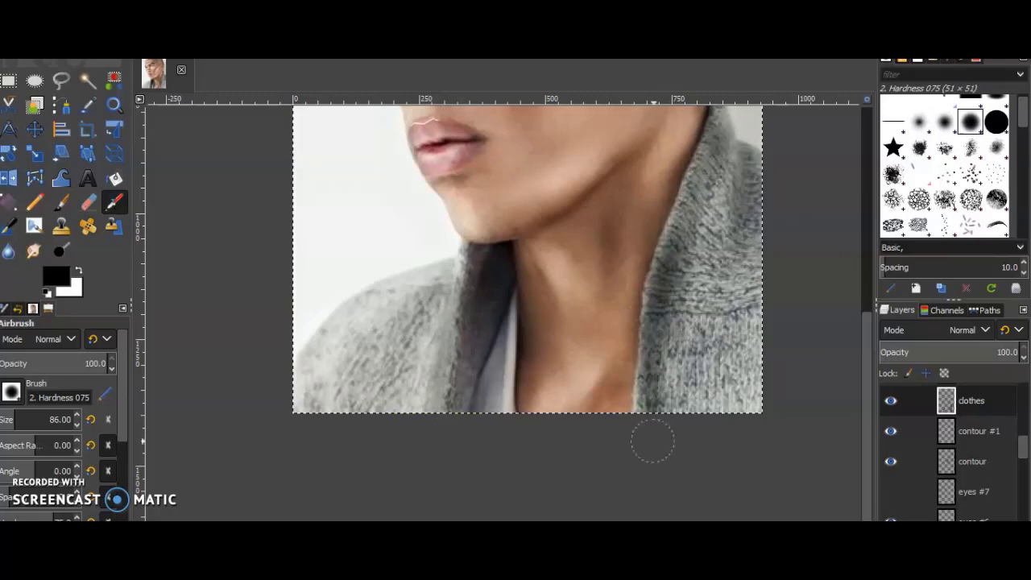
{"action": "left_click", "coordinate": [967, 329]}
{"action": "left_click", "coordinate": [922, 309]}
{"action": "left_click_drag", "start_coordinate": [371, 394], "coordinate": [840, 410]}
{"action": "mouse_move", "coordinate": [475, 403]}
{"action": "left_mouse_down"}
{"action": "mouse_move", "coordinate": [405, 276]}
{"action": "mouse_move", "coordinate": [322, 387]}
{"action": "left_mouse_up"}
{"action": "left_click_drag", "start_coordinate": [467, 278], "coordinate": [479, 292]}
Step: On an Overlay clothes #1 layer, paint and smudge white highlights along the right collar
{"action": "key", "text": "x"}
{"action": "key", "text": "shift+ctrl+n"}
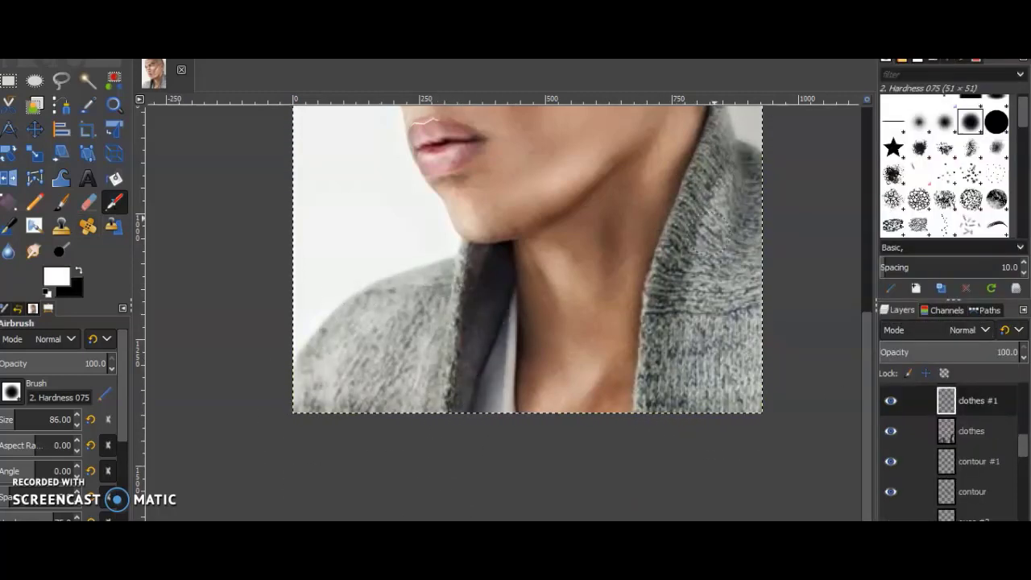
{"action": "left_click_drag", "start_coordinate": [700, 185], "coordinate": [685, 403]}
{"action": "left_click", "coordinate": [967, 329]}
{"action": "left_click", "coordinate": [910, 512]}
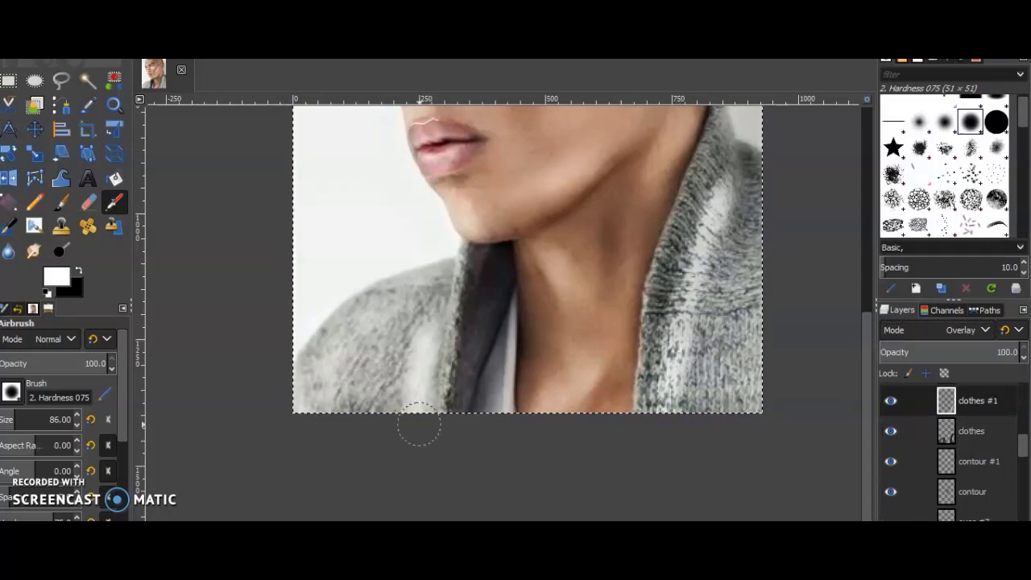
{"action": "key", "text": "minus"}
{"action": "key", "text": "minus"}
{"action": "key", "text": "minus"}
{"action": "key", "text": "s"}
{"action": "left_click_drag", "start_coordinate": [597, 366], "coordinate": [593, 441]}
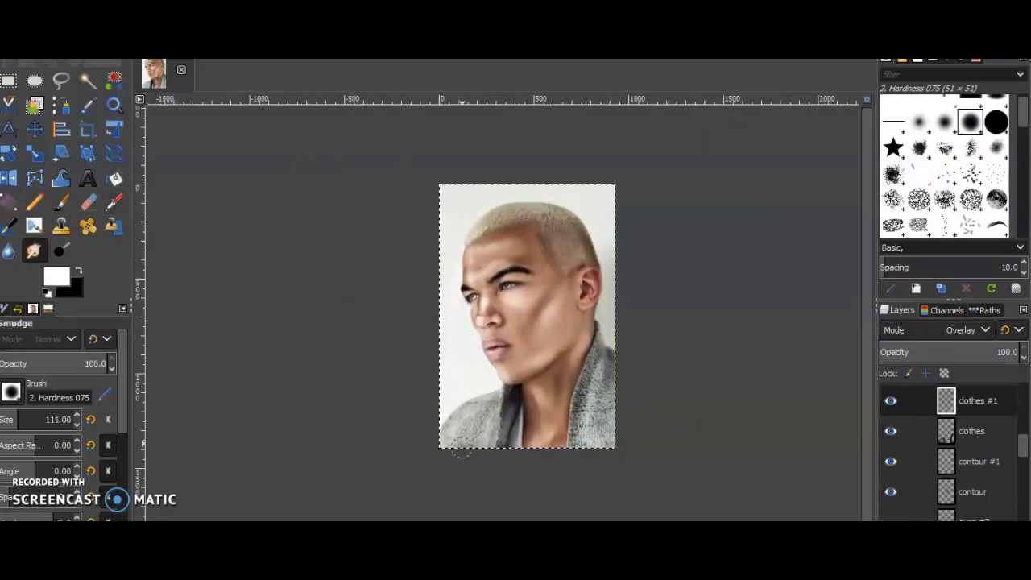
Step: Add an Overlay clothes #2 layer and paint a light streak down the dark collar
{"action": "key", "text": "shift+ctrl+n"}
{"action": "key", "text": "a"}
{"action": "left_click_drag", "start_coordinate": [483, 242], "coordinate": [564, 402]}
{"action": "key", "text": "ctrl+z"}
{"action": "key", "text": "z"}
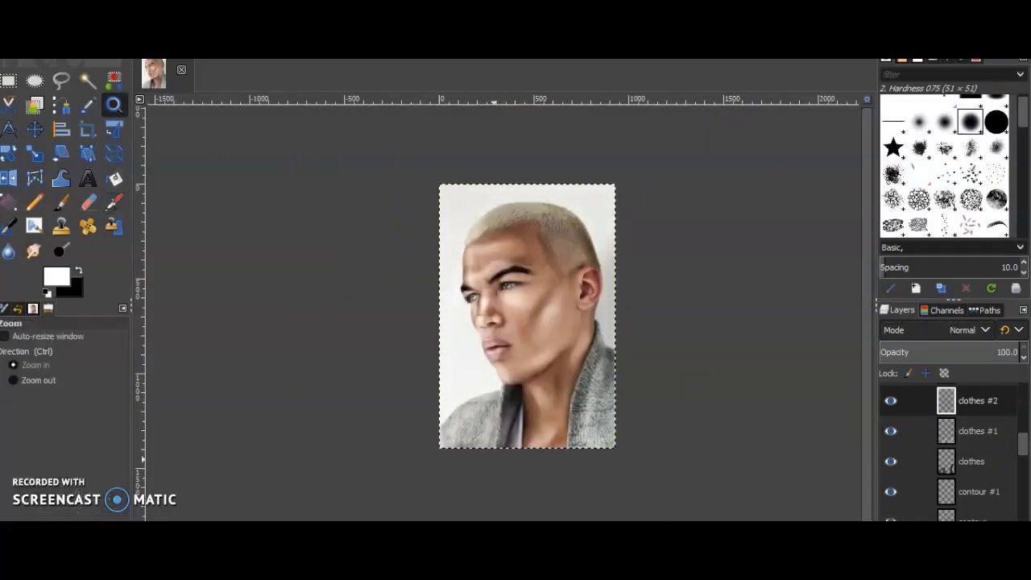
{"action": "left_click_drag", "start_coordinate": [440, 392], "coordinate": [556, 448]}
{"action": "key", "text": "s"}
{"action": "left_click", "coordinate": [966, 329]}
{"action": "left_click", "coordinate": [910, 548]}
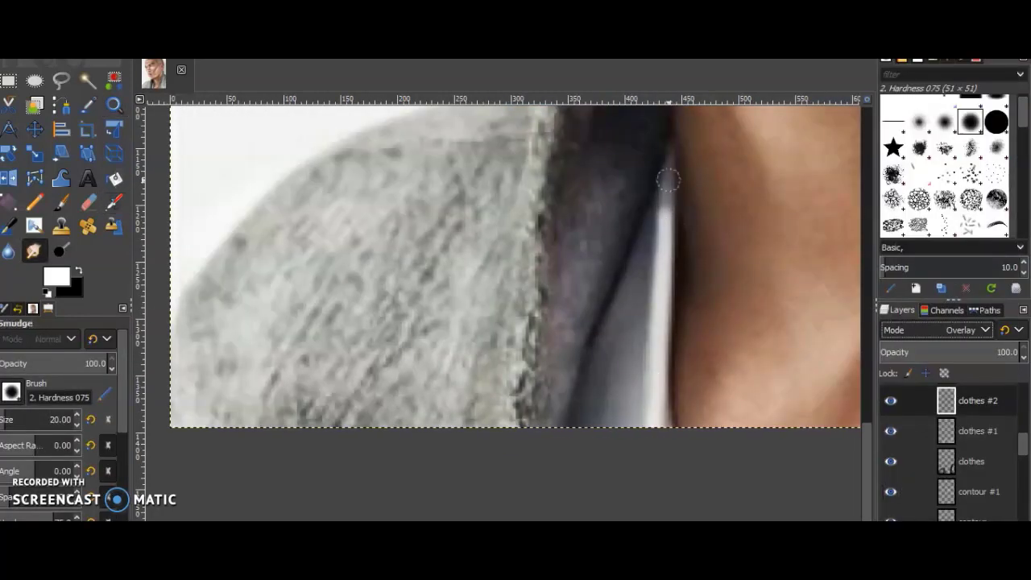
{"action": "left_click_drag", "start_coordinate": [586, 190], "coordinate": [562, 300]}
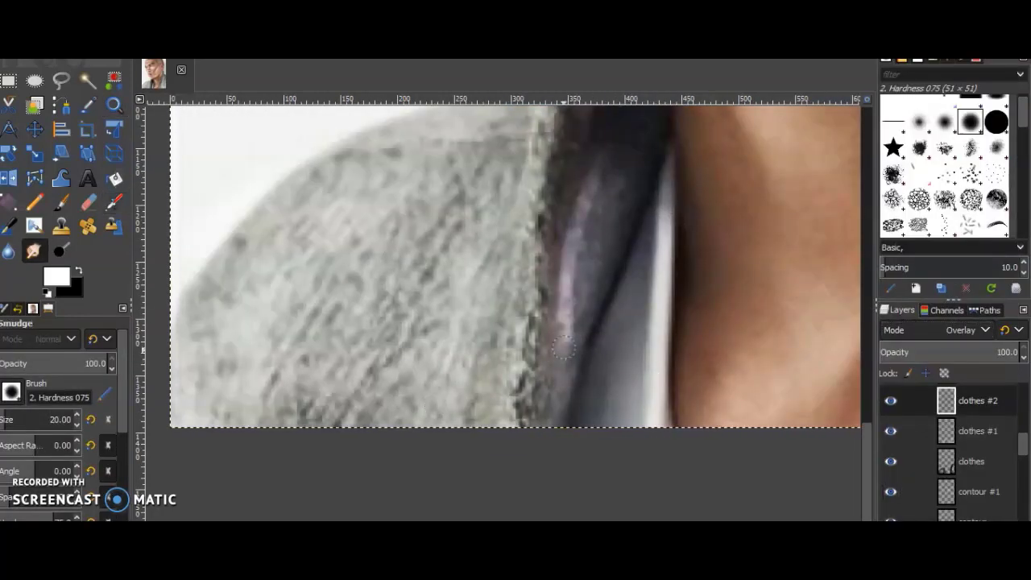
Step: Add a clothes #3 layer set to Soft light and smudge its paint
{"action": "key", "text": "grave"}
{"action": "key", "text": "a"}
{"action": "key", "text": "ctrl+shift+n"}
{"action": "key", "text": "Return"}
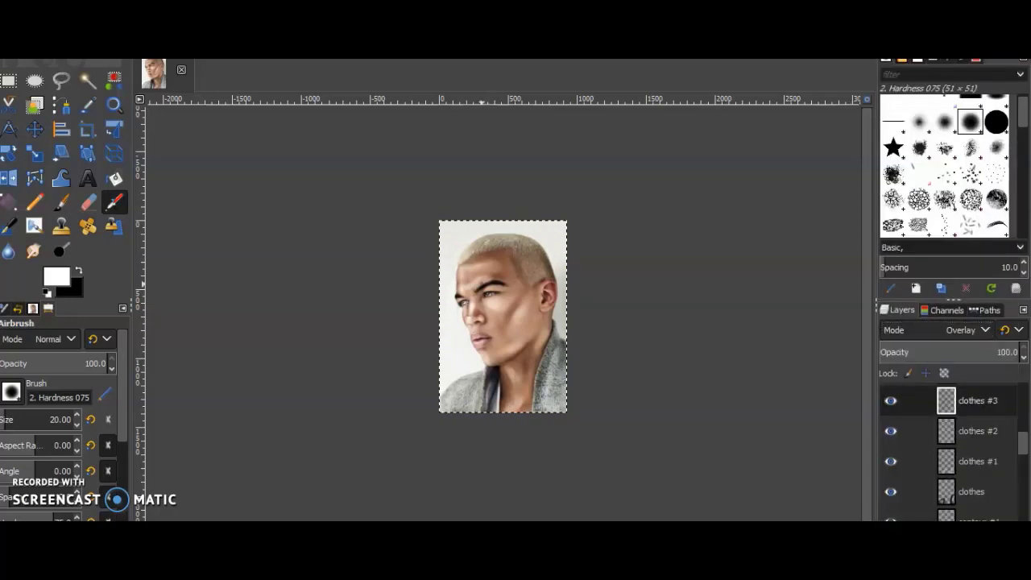
{"action": "left_click", "coordinate": [966, 330]}
{"action": "left_click", "coordinate": [926, 202]}
{"action": "key", "text": "s"}
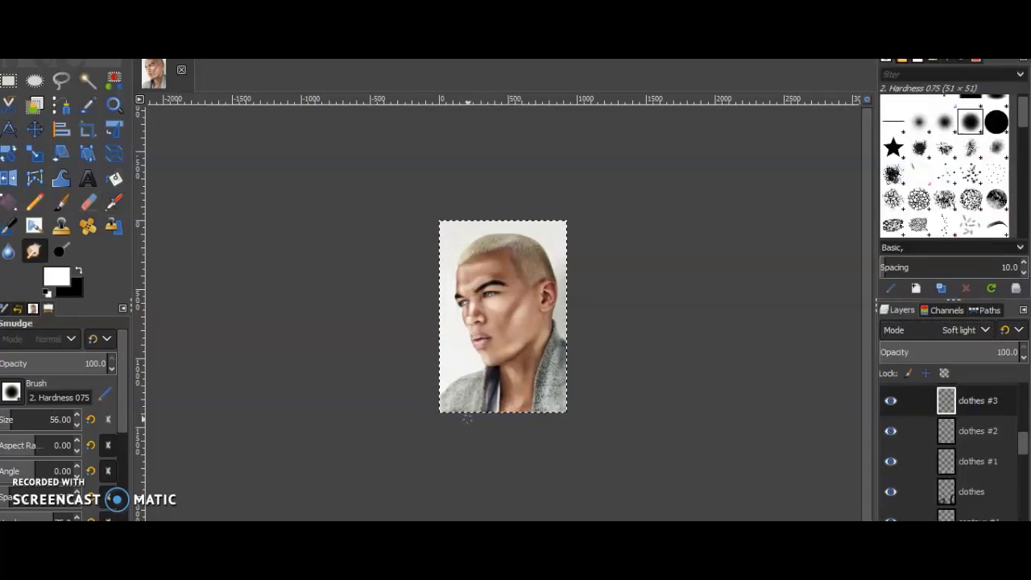
Step: Airbrush on clothes #4 and set its blending to Overlay
{"action": "key", "text": "a"}
{"action": "left_click", "coordinate": [966, 330]}
{"action": "left_click", "coordinate": [926, 322]}
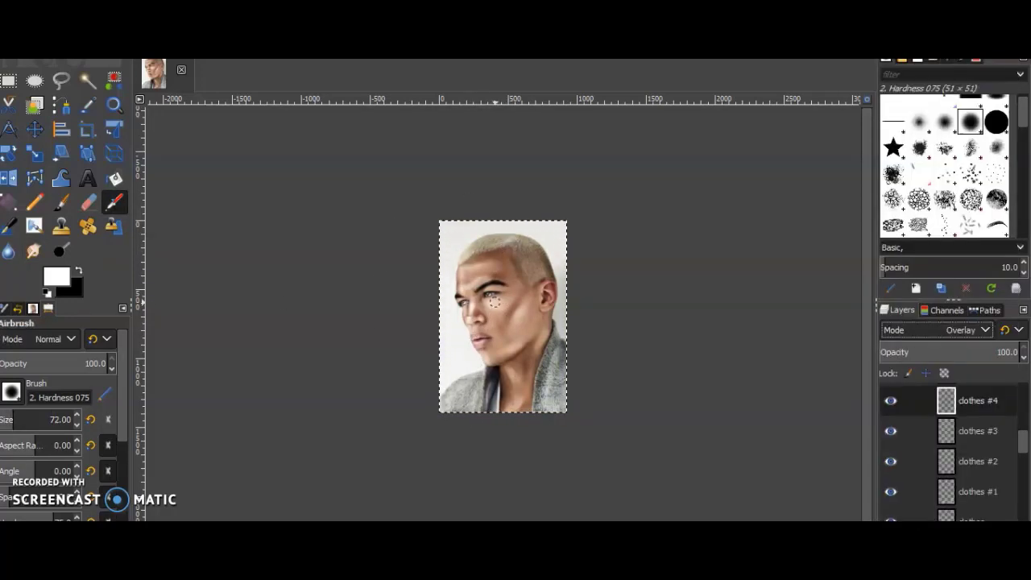
{"action": "left_click", "coordinate": [966, 330]}
{"action": "left_click", "coordinate": [926, 214]}
Step: Deepen the shadows along the ear's inner fold and rim, then smudge them soft
{"action": "key", "text": "s"}
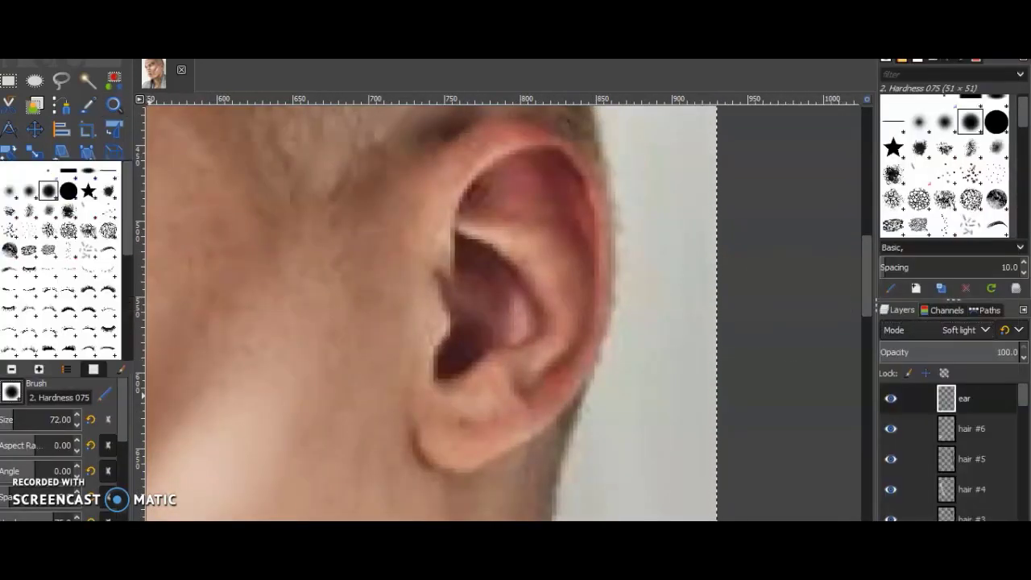
{"action": "left_click_drag", "start_coordinate": [465, 244], "coordinate": [518, 353]}
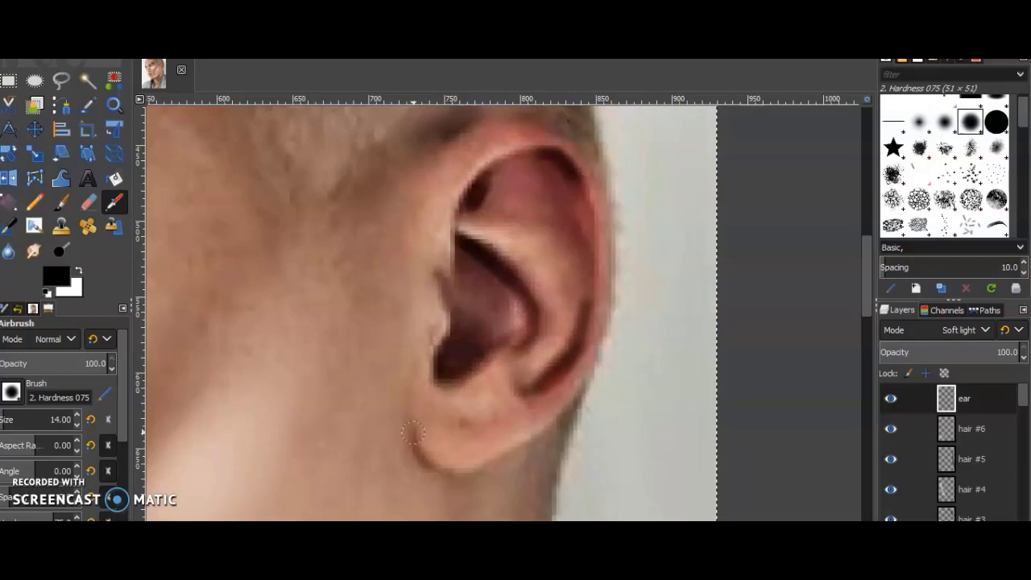
{"action": "key", "text": "s"}
{"action": "mouse_move", "coordinate": [412, 435]}
{"action": "left_mouse_down"}
{"action": "mouse_move", "coordinate": [490, 255]}
{"action": "mouse_move", "coordinate": [519, 228]}
{"action": "left_mouse_up"}
Step: On layer ear #1, airbrush white highlights on the ear fold, rim and lobe, then smudge them
{"action": "key", "text": "x"}
{"action": "key", "text": "a"}
{"action": "key", "text": "shift+ctrl+d"}
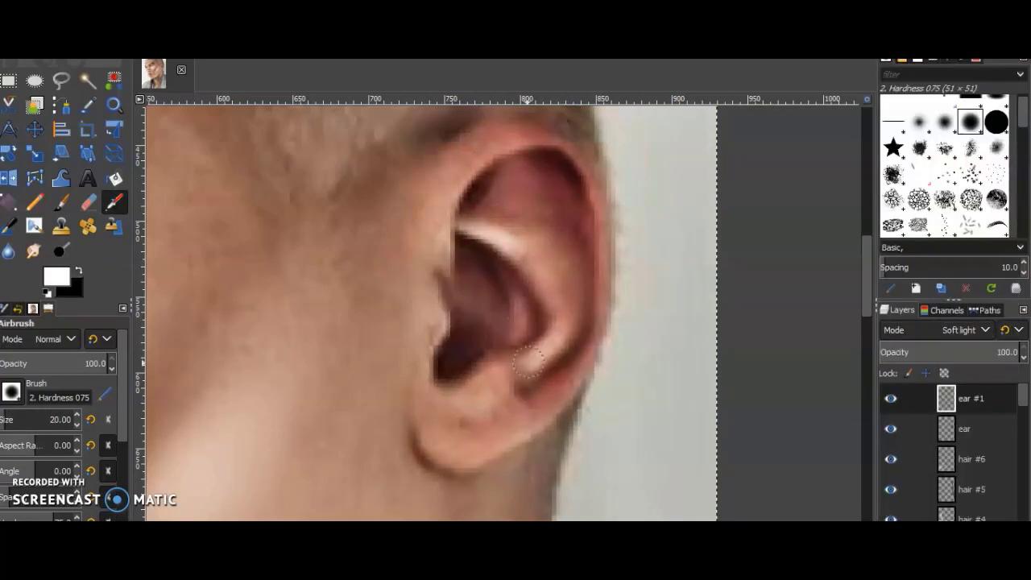
{"action": "left_click_drag", "start_coordinate": [567, 318], "coordinate": [455, 403]}
{"action": "left_click_drag", "start_coordinate": [531, 142], "coordinate": [427, 386]}
{"action": "left_click_drag", "start_coordinate": [499, 234], "coordinate": [467, 418]}
{"action": "key", "text": "s"}
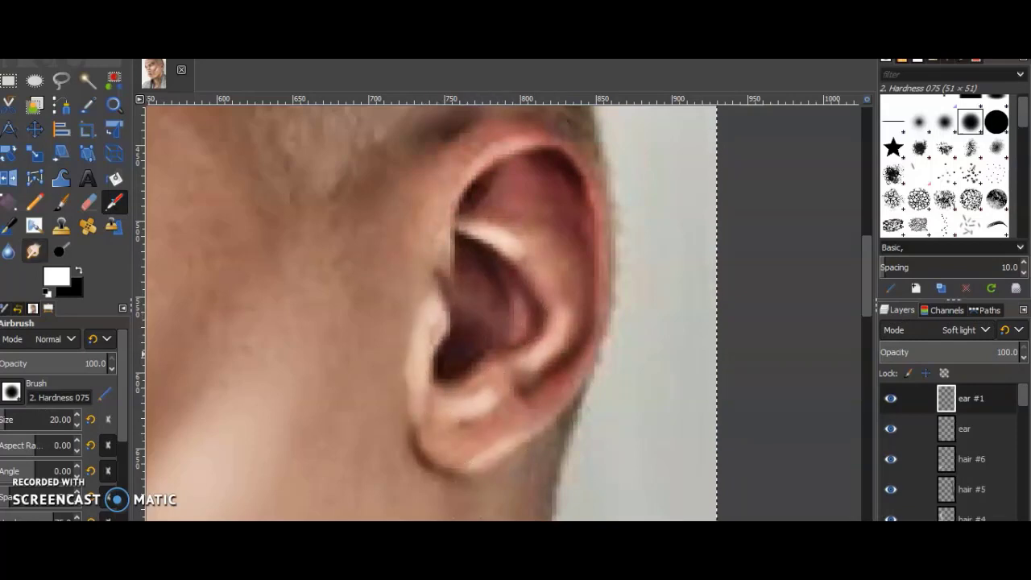
{"action": "left_click_drag", "start_coordinate": [419, 338], "coordinate": [520, 439]}
Step: On layer ear #2, paint white strokes brightening the upper ear rim in Soft light mode
{"action": "key", "text": "shift+ctrl+n"}
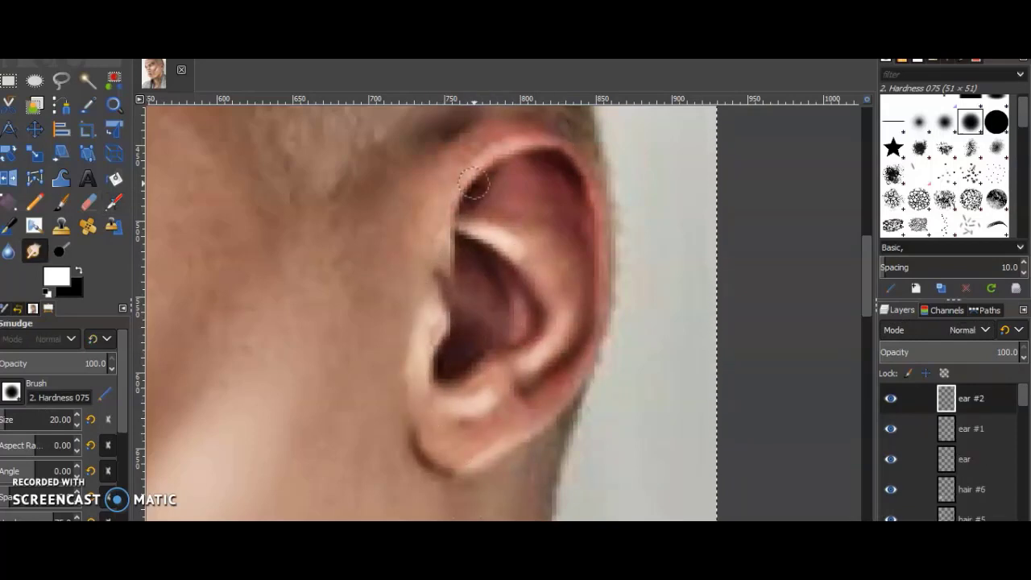
{"action": "key", "text": "a"}
{"action": "left_click_drag", "start_coordinate": [564, 185], "coordinate": [499, 435]}
{"action": "left_click", "coordinate": [967, 330]}
{"action": "left_click", "coordinate": [966, 451]}
{"action": "left_click_drag", "start_coordinate": [548, 201], "coordinate": [483, 451]}
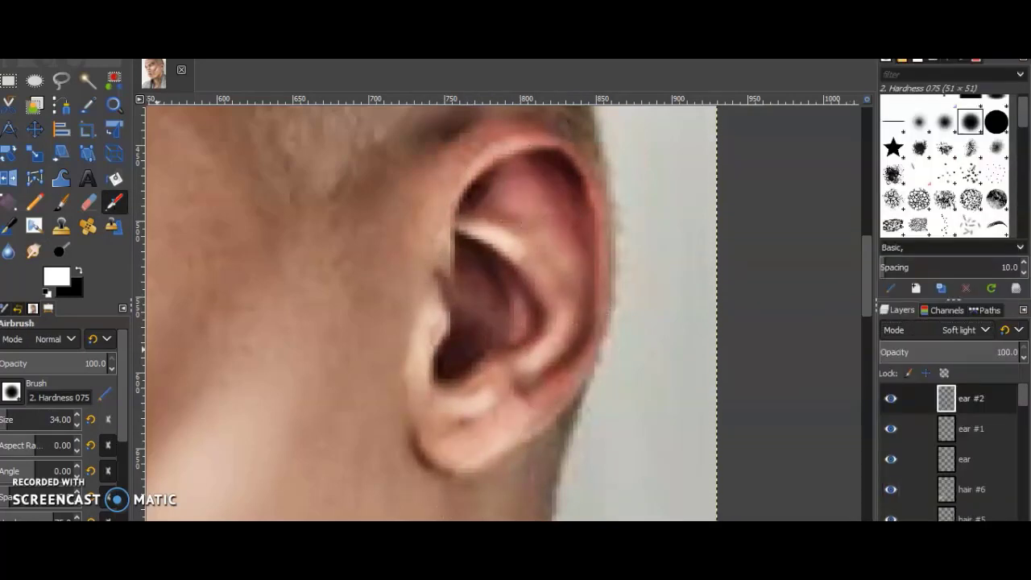
Step: On layer ear #3, add dark Soft light strokes near the lower ear, then view the whole portrait
{"action": "key", "text": "shift+ctrl+n"}
{"action": "key", "text": "x"}
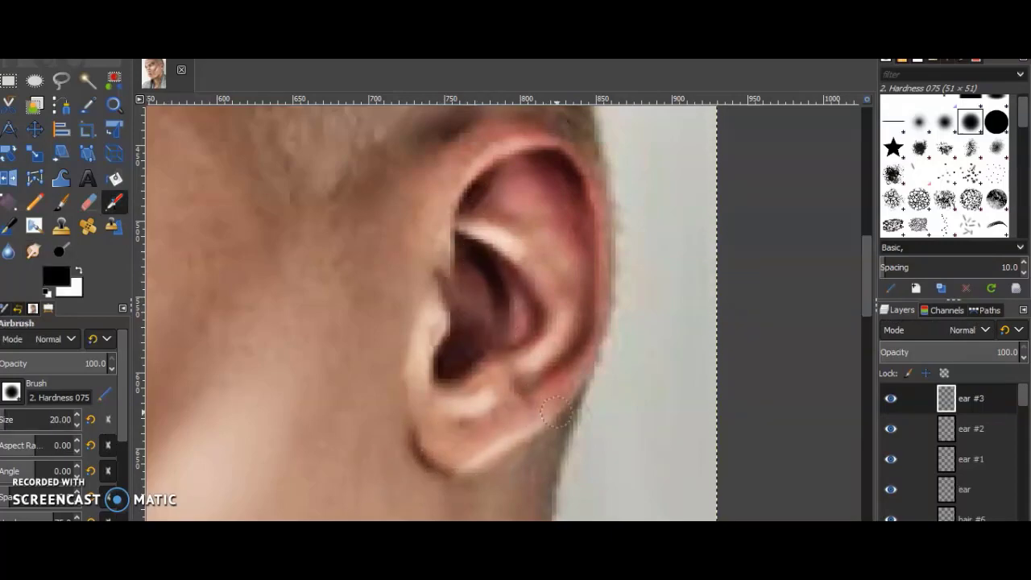
{"action": "left_click_drag", "start_coordinate": [580, 338], "coordinate": [483, 475]}
{"action": "left_click", "coordinate": [966, 329]}
{"action": "left_click", "coordinate": [967, 451]}
{"action": "key", "text": "s"}
{"action": "key", "text": "shift+ctrl+j"}
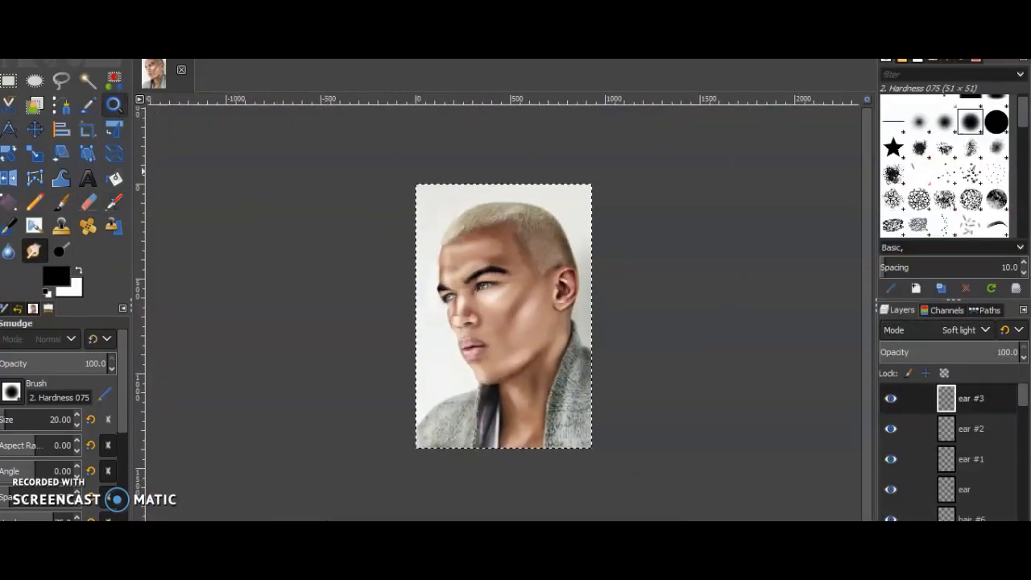
{"action": "scroll", "coordinate": [562, 278], "scroll_direction": "up", "scroll_amount": 4}
{"action": "key", "text": "shift+ctrl+j"}
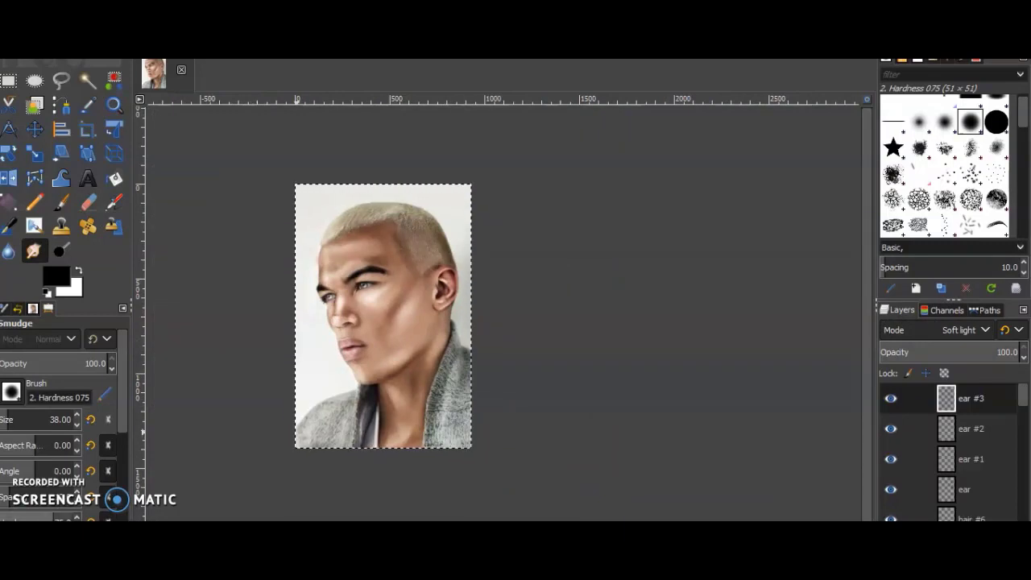
Step: Open the File menu to start a new image
{"action": "key", "text": "alt+f"}
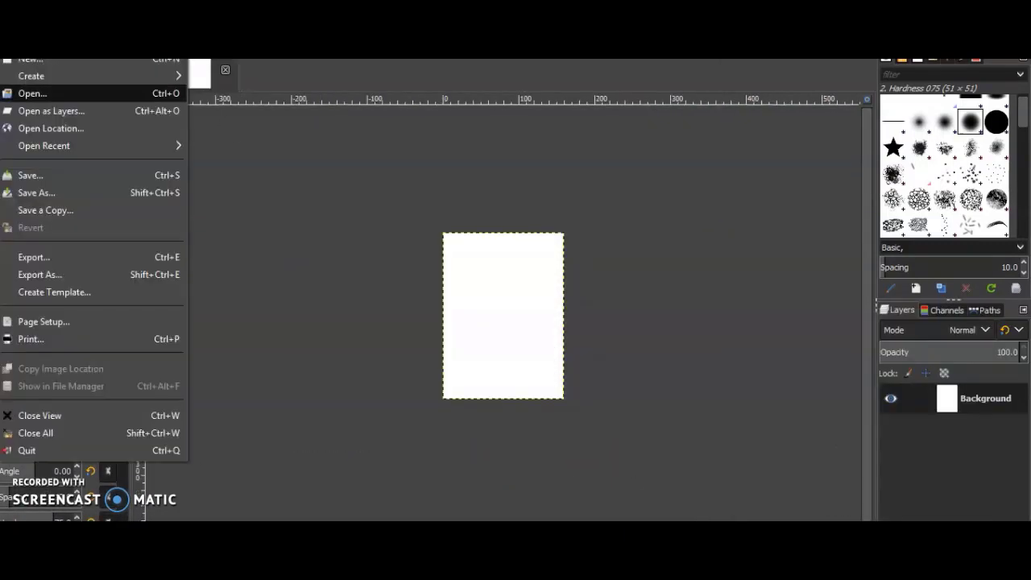